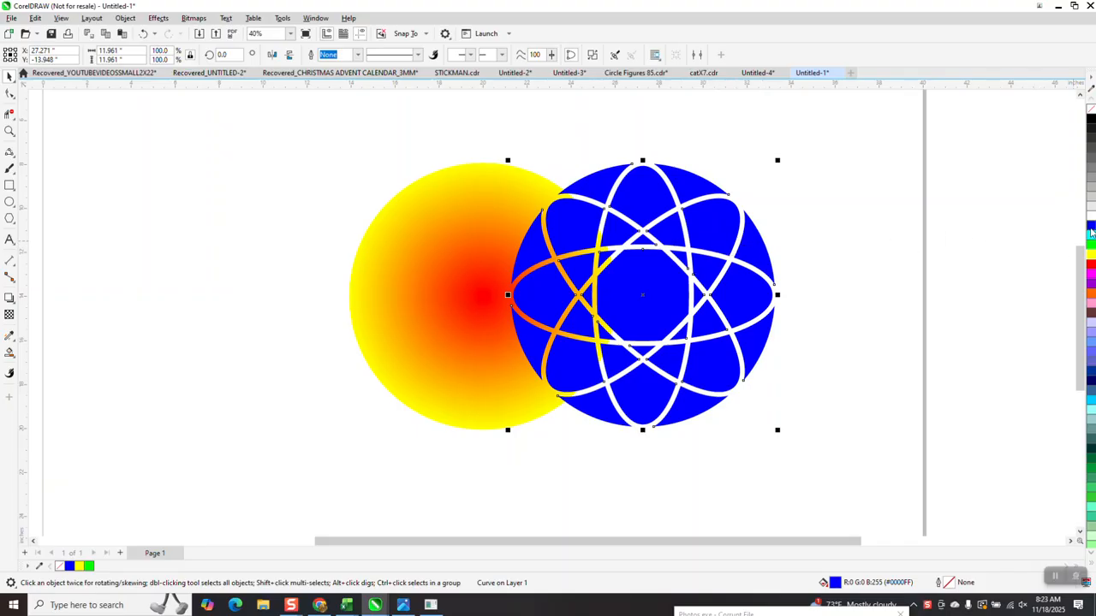
Step: Draw a yellow rectangle about 8.2 × 14 in over the blue circle's right half and send it behind the circle
left_click_drag(850, 159, 759, 398)
key("ctrl+z")
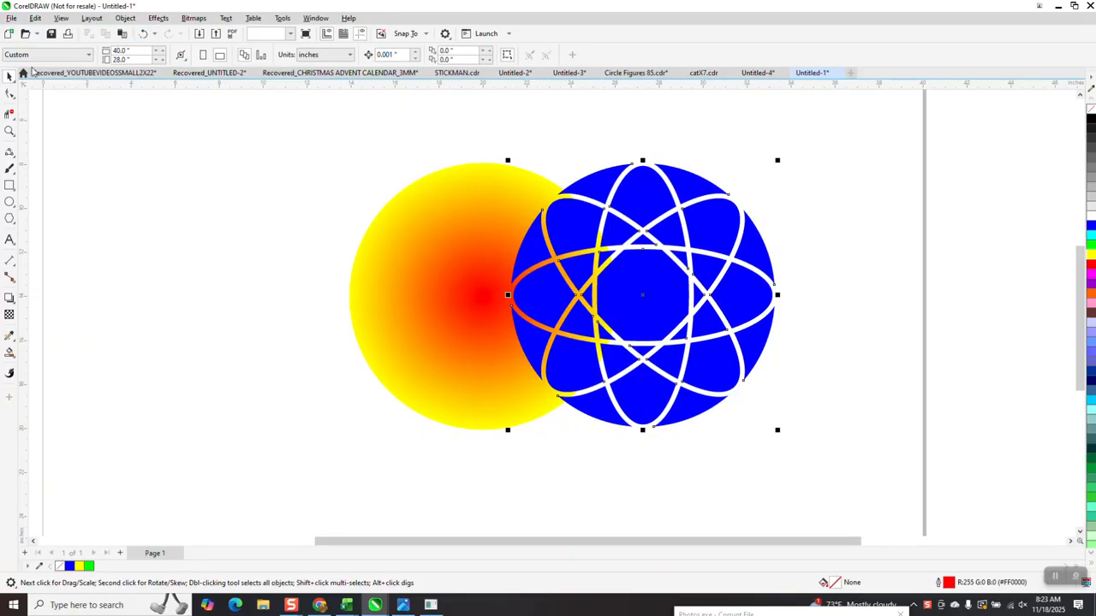
mouse_move(822, 137)
left_mouse_down()
mouse_move(828, 360)
mouse_move(635, 450)
left_mouse_up()
left_click(1088, 250)
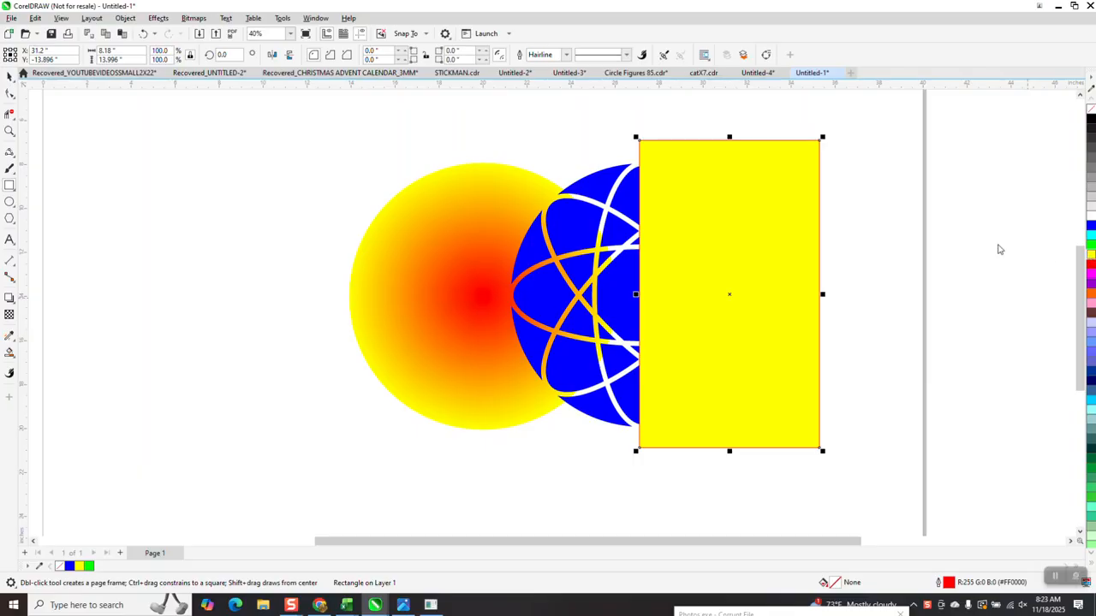
left_click(125, 18)
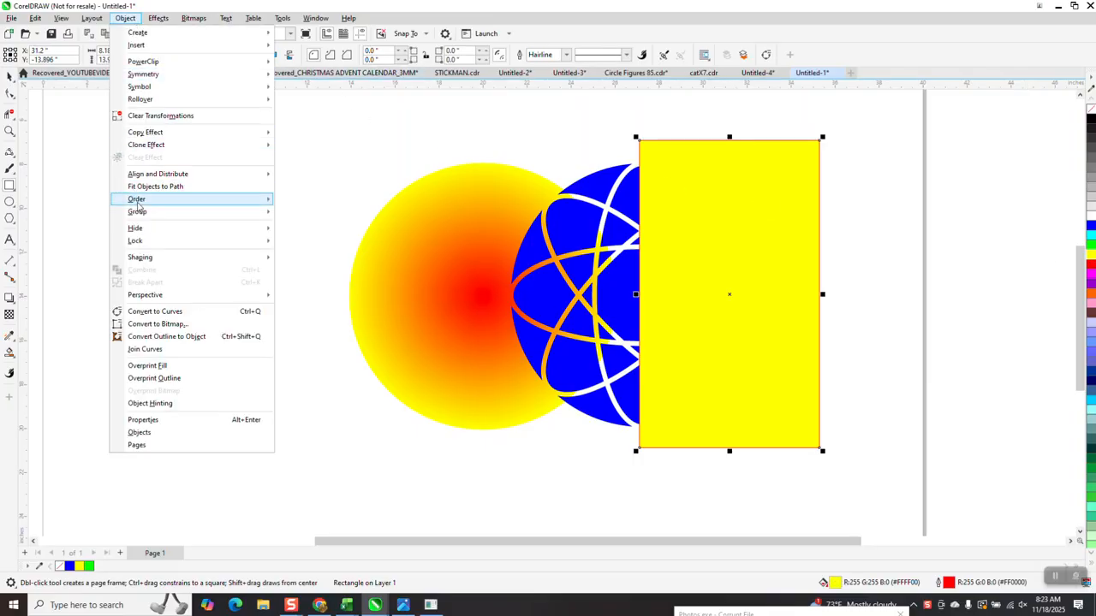
mouse_move(137, 199)
left_click(300, 214)
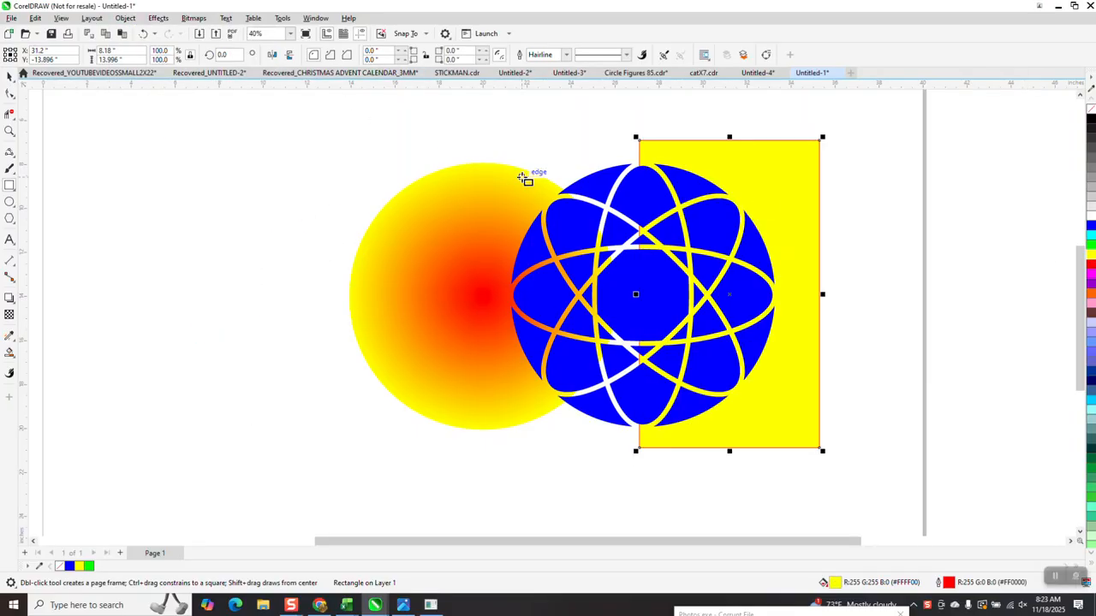
Step: Delete the yellow rectangle and undo the blue patterned circle's moves, back to its centred place on the gradient circle
left_click(10, 75)
left_click(762, 170)
key("Delete")
left_click_drag(700, 229, 875, 238)
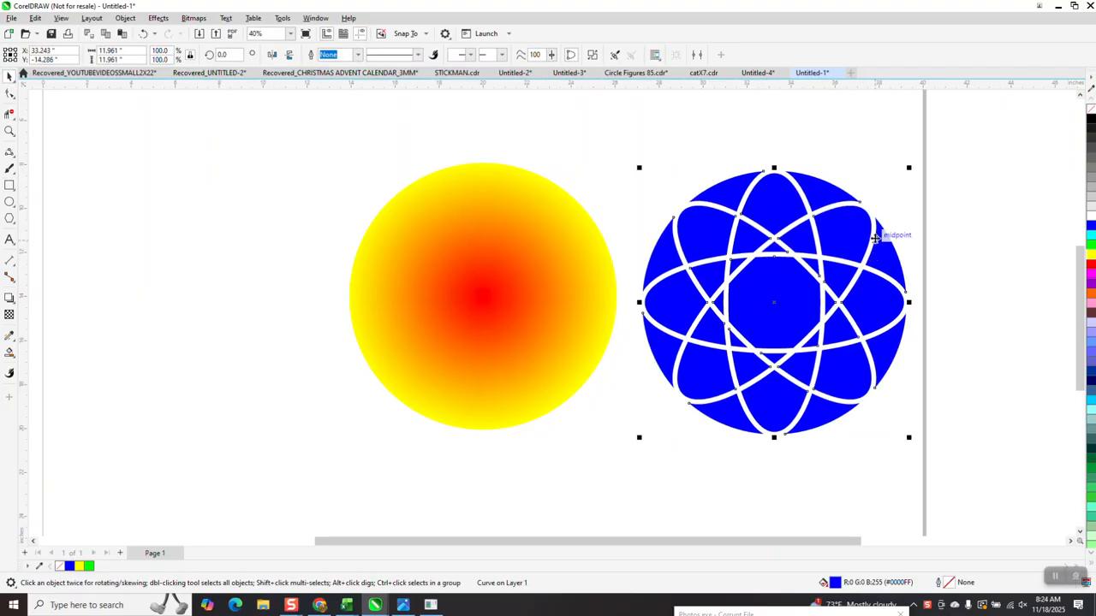
key("ctrl+z")
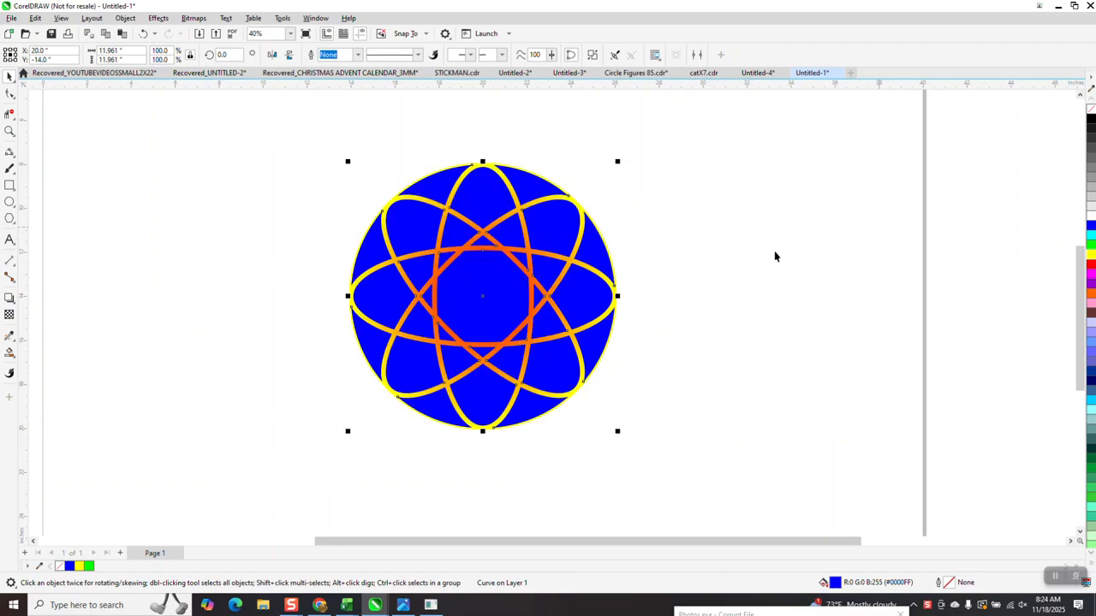
Step: Select the whole blue and gradient ornament and move it off the page, to the right of the page border
scroll(406, 177, "down", 1)
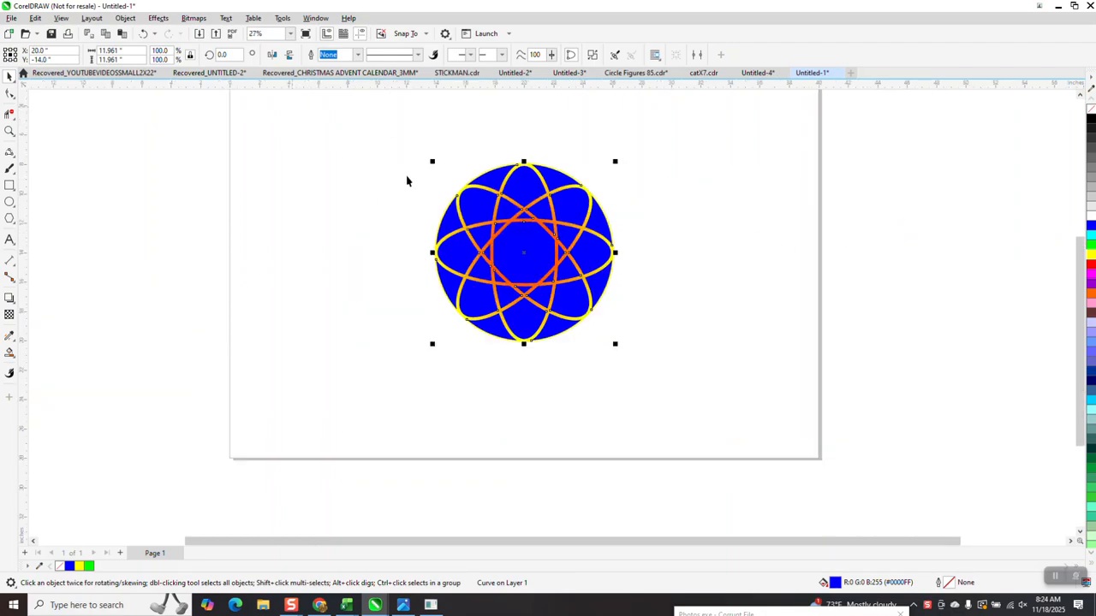
left_click_drag(676, 399, 645, 335)
left_click_drag(504, 238, 876, 257)
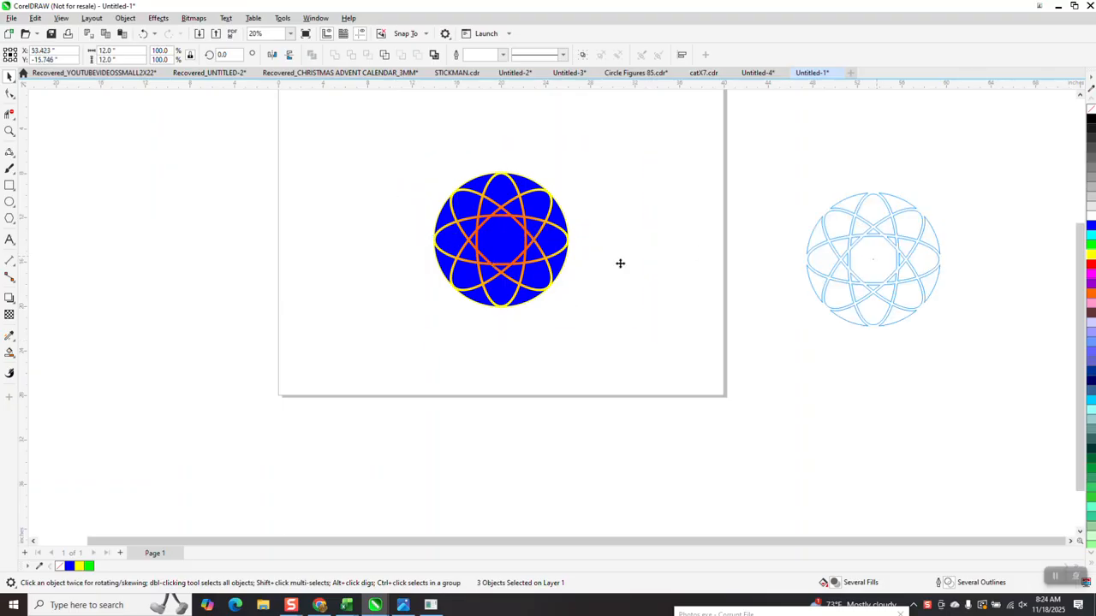
Step: Draw a flat horizontal ellipse about 9.9 × 1.8 in and centre it on the page
left_click(9, 185)
left_click(10, 202)
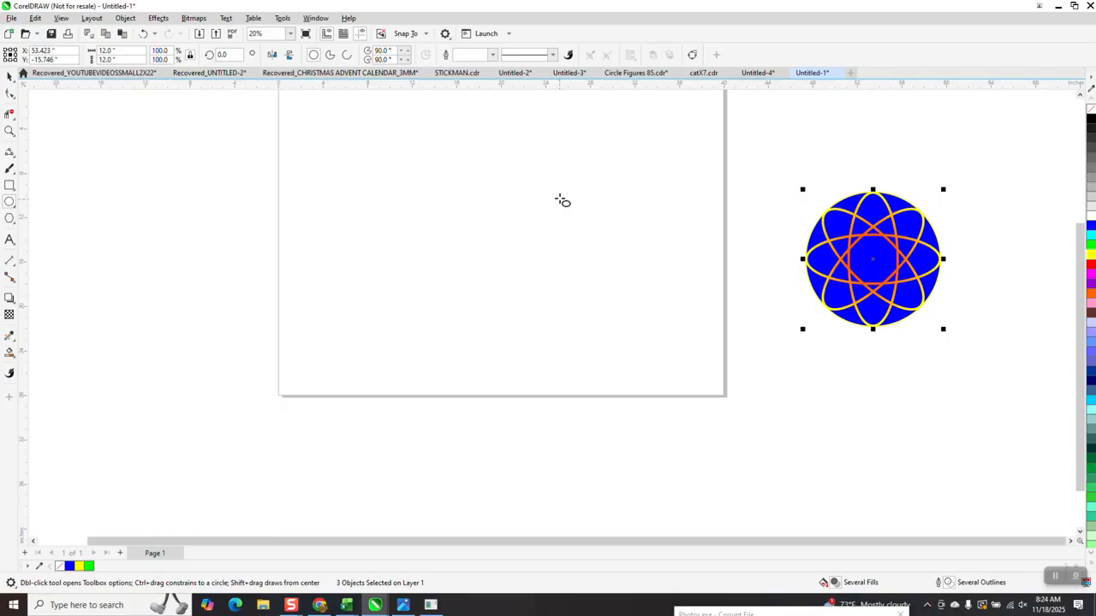
left_click_drag(560, 195, 447, 218)
key("p")
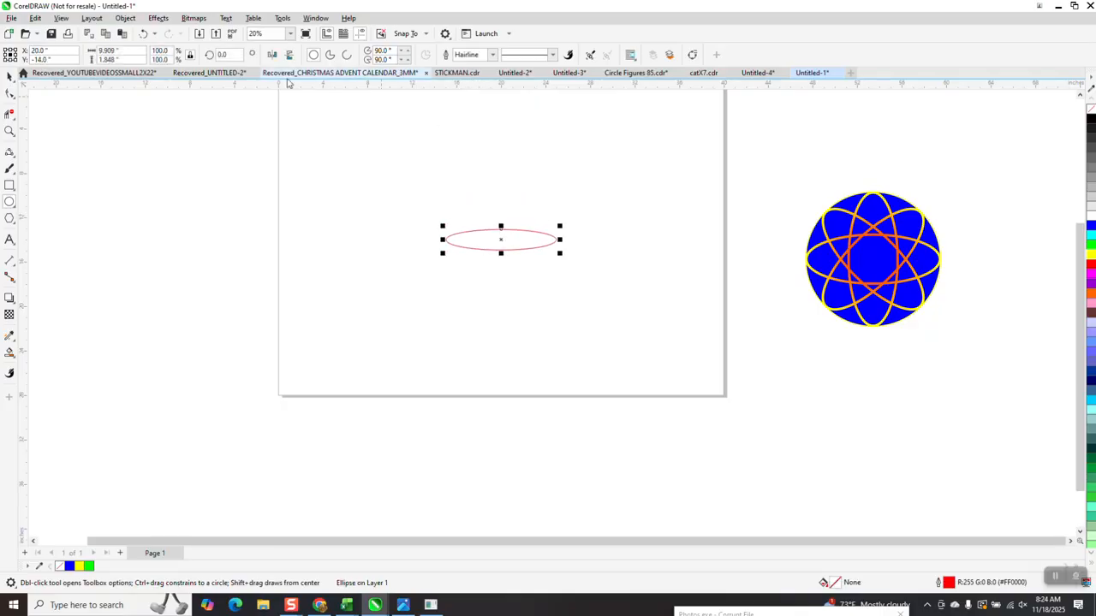
Step: Set the flat ellipse's width to 10 in
left_click(9, 77)
left_click_drag(137, 52, 73, 55)
type("10")
key("Return")
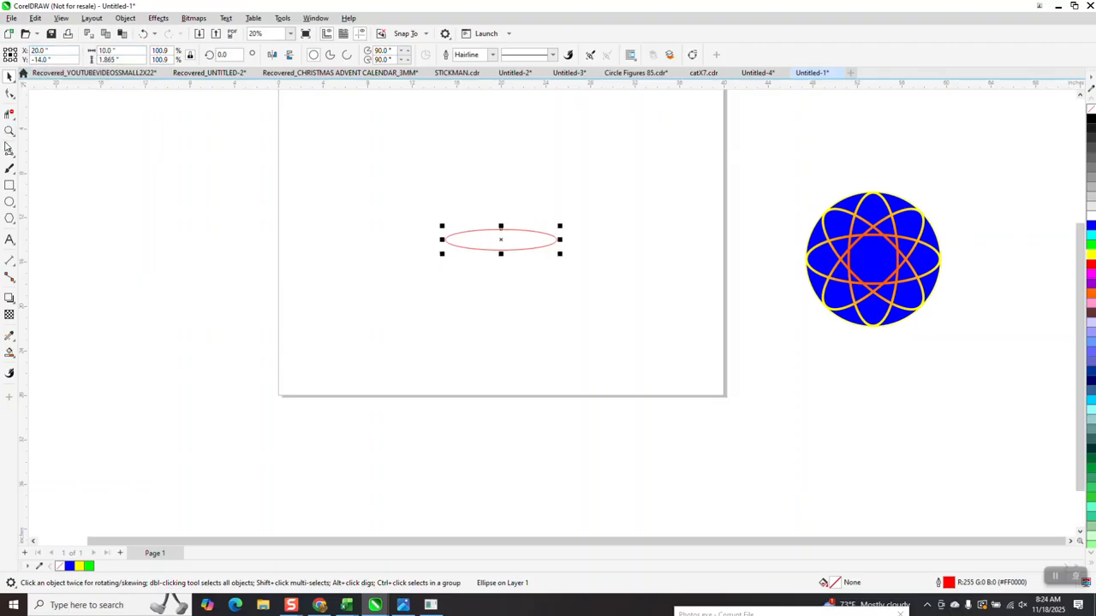
Step: Draw a circle to the left of the ellipse and set its diameter to 10 in
left_click(9, 201)
left_click_drag(368, 194, 247, 299)
left_click_drag(135, 54, 39, 35)
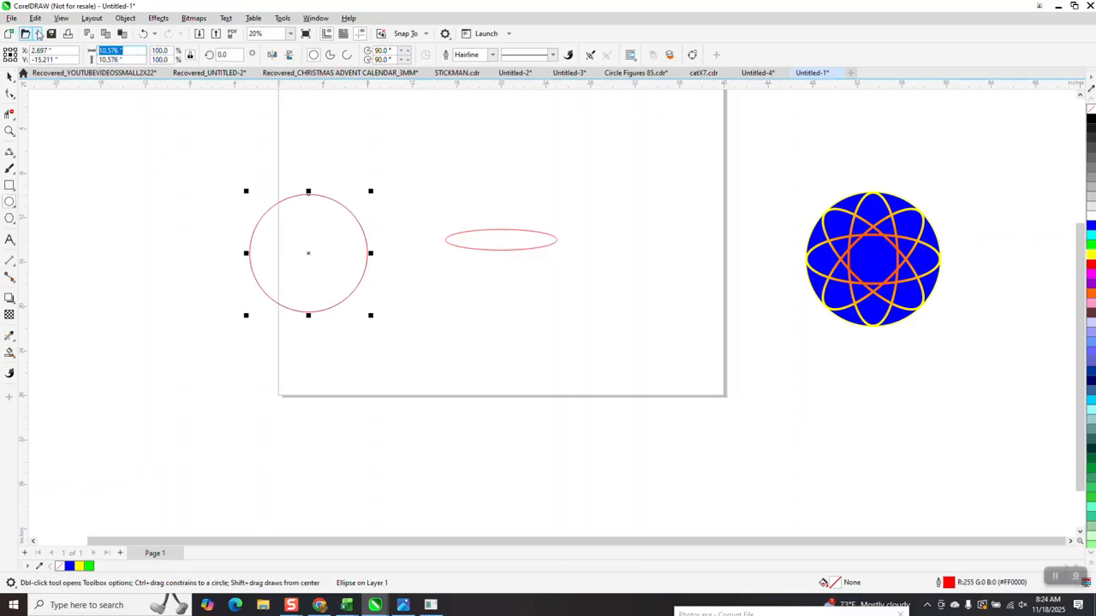
type("10")
key("Return")
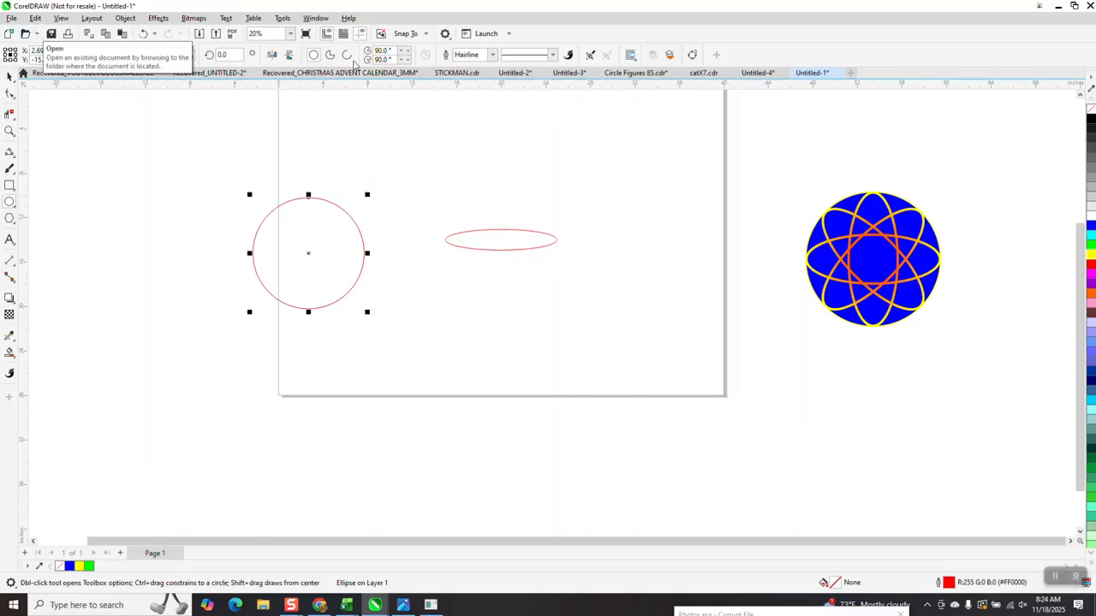
Step: Make a copy of the flat ellipse rotated 22.5° and repeat the rotated duplication until the ellipses form a full rosette
left_click(8, 77)
left_click(515, 248)
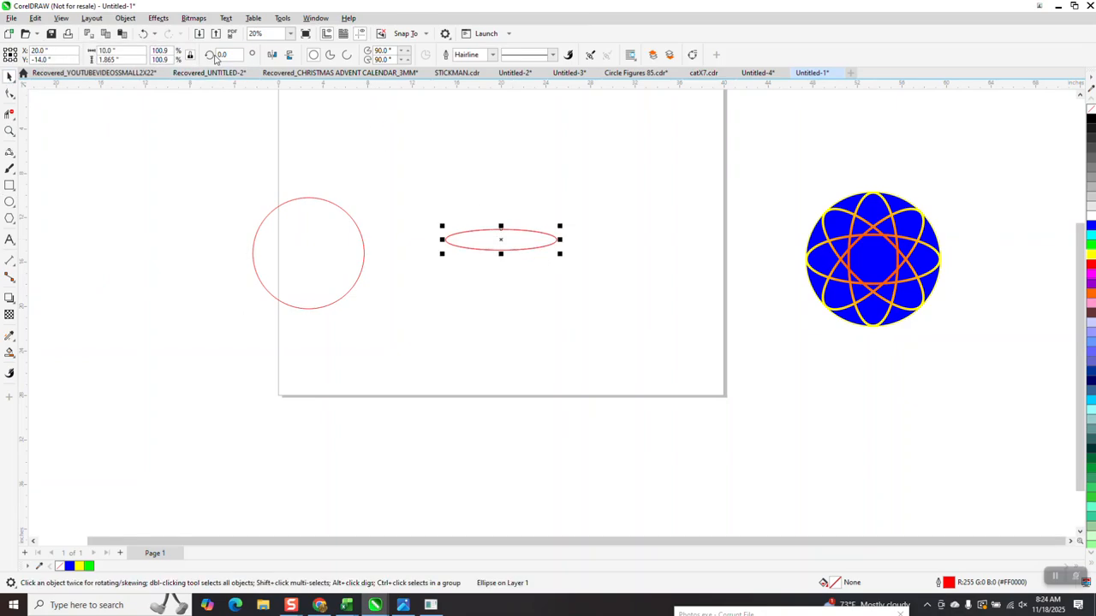
left_click(228, 55)
type("22.5")
key("Return")
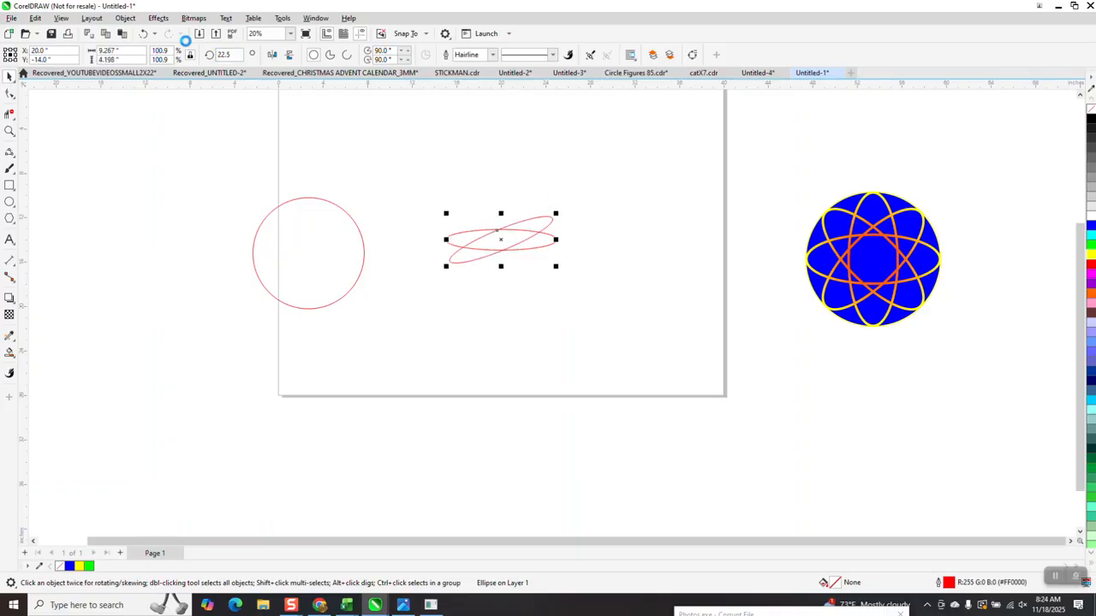
key("ctrl+r")
key("ctrl+r")
key("ctrl+r")
key("ctrl+r")
key("ctrl+r")
key("ctrl+r")
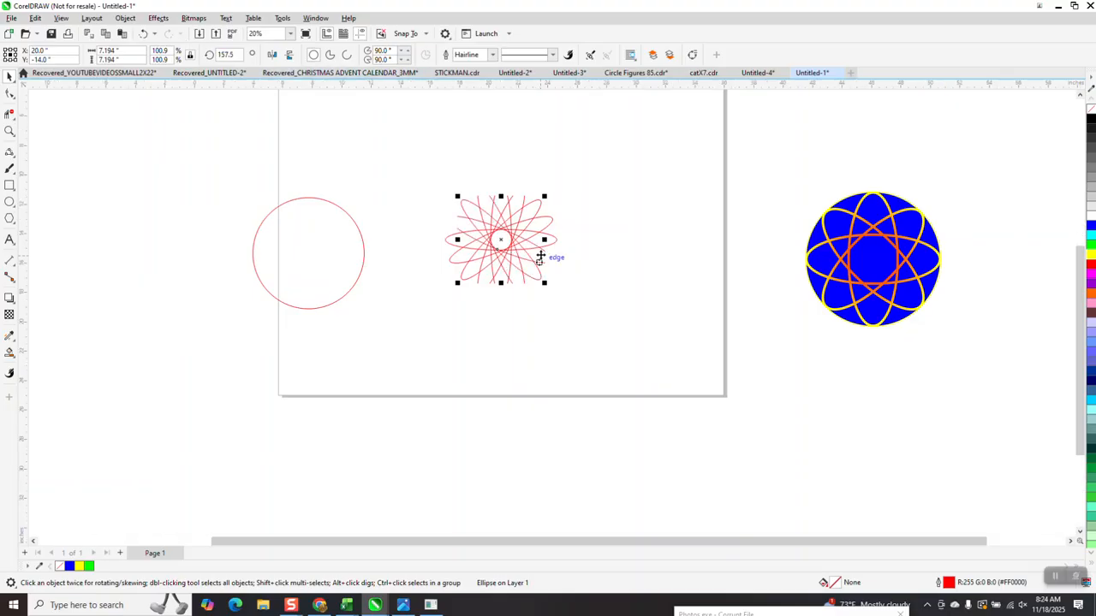
Step: Select all the ellipses in the rosette, try a 12 pt outline width and settle on 10 pt
scroll(538, 253, "up", 1)
scroll(482, 236, "down", 2)
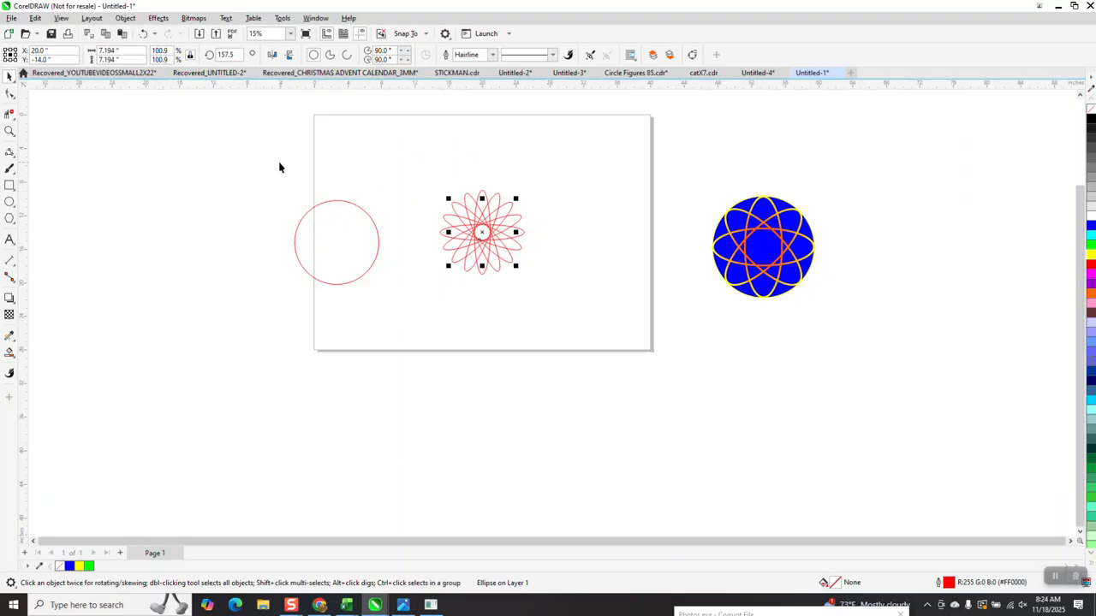
left_click(9, 131)
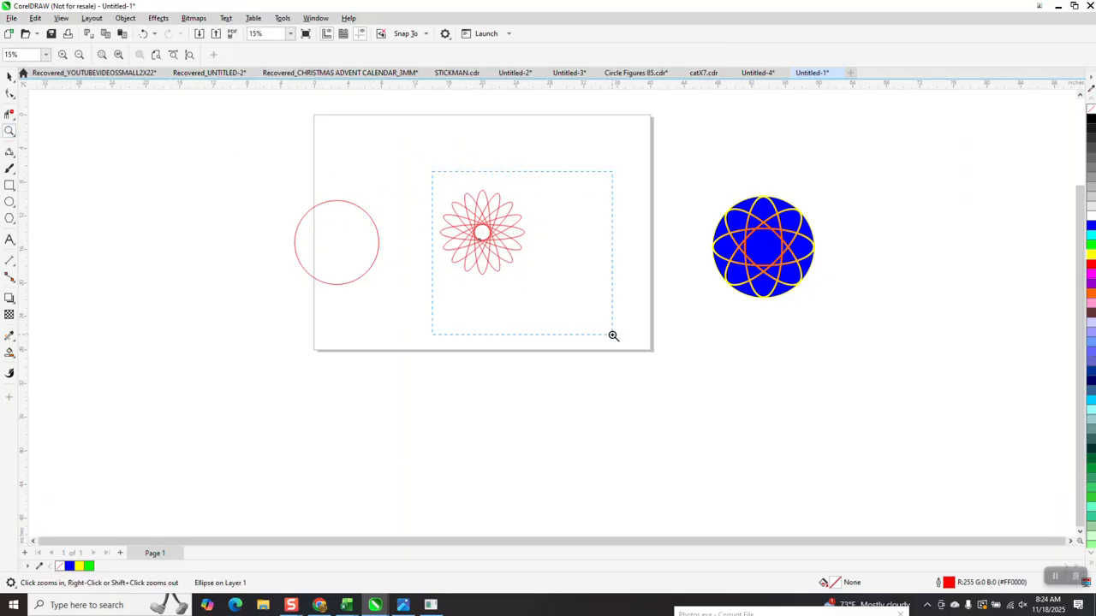
left_click_drag(613, 336, 613, 336)
left_click(9, 75)
left_click_drag(281, 102, 684, 428)
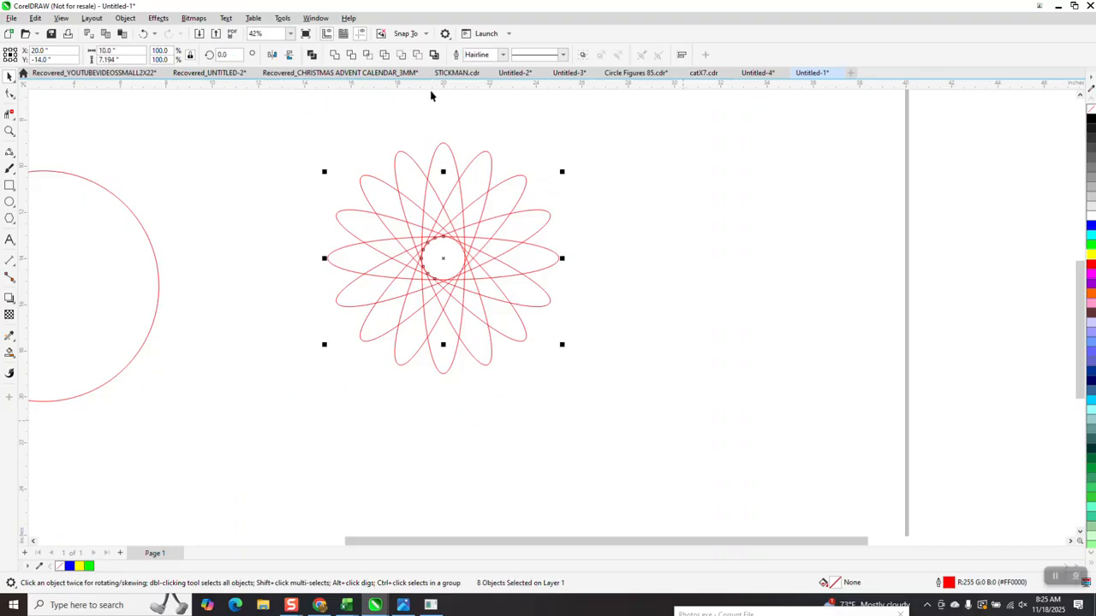
left_click(504, 54)
left_click(468, 161)
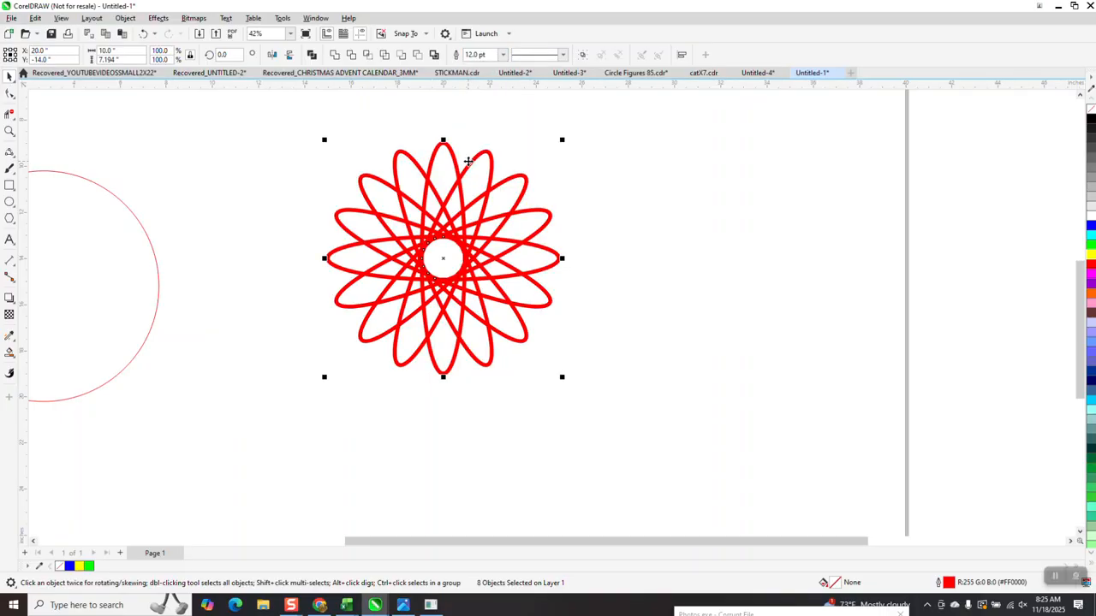
left_click(505, 55)
left_click(475, 154)
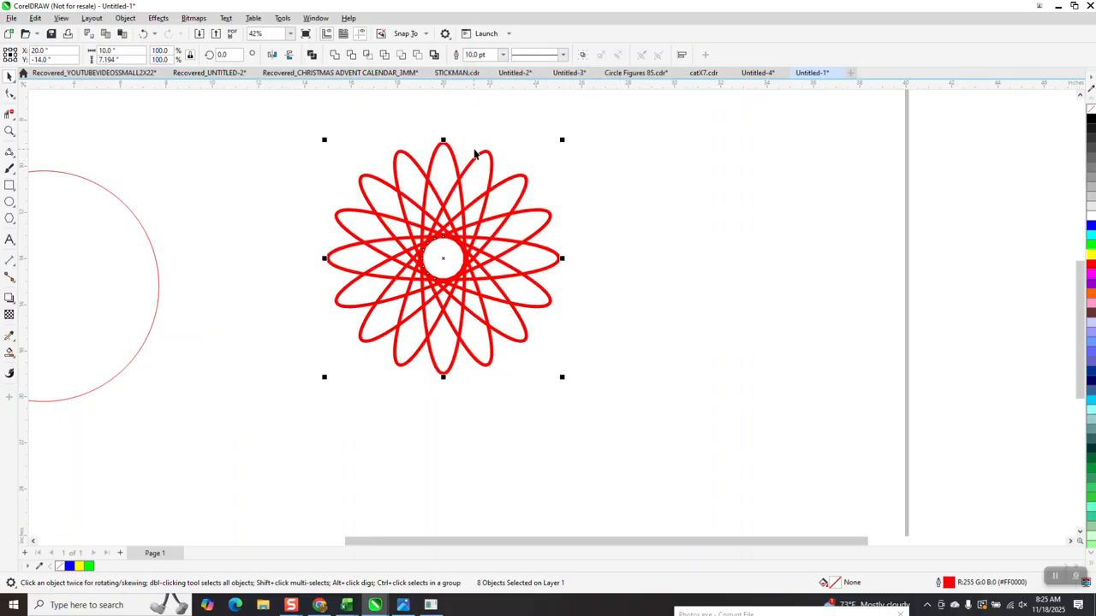
Step: Convert the outlines of the rosette's ellipses to objects
left_click(123, 19)
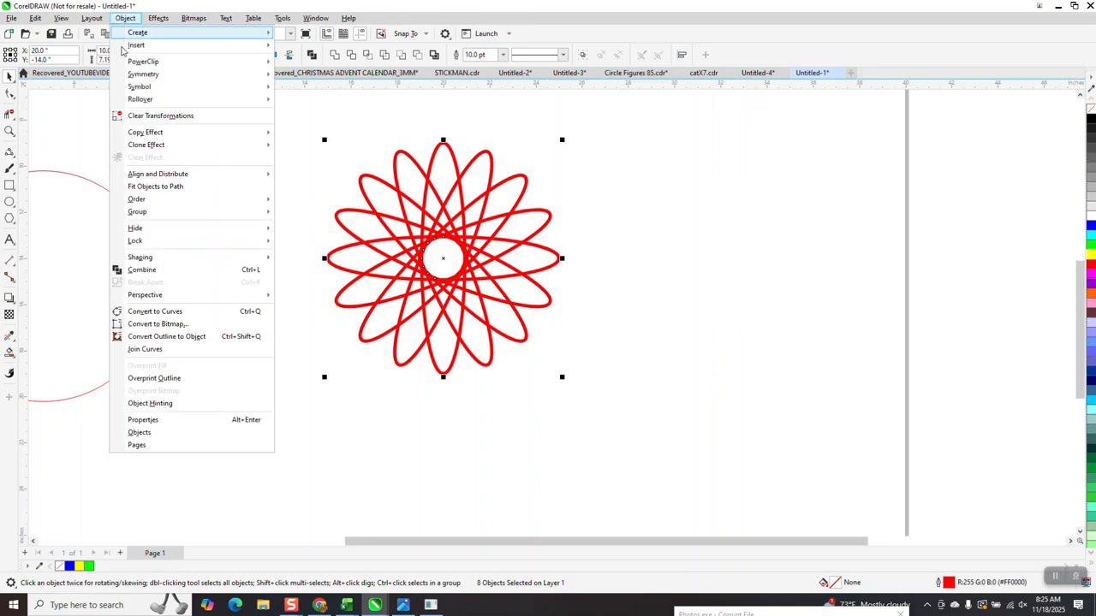
left_click(204, 338)
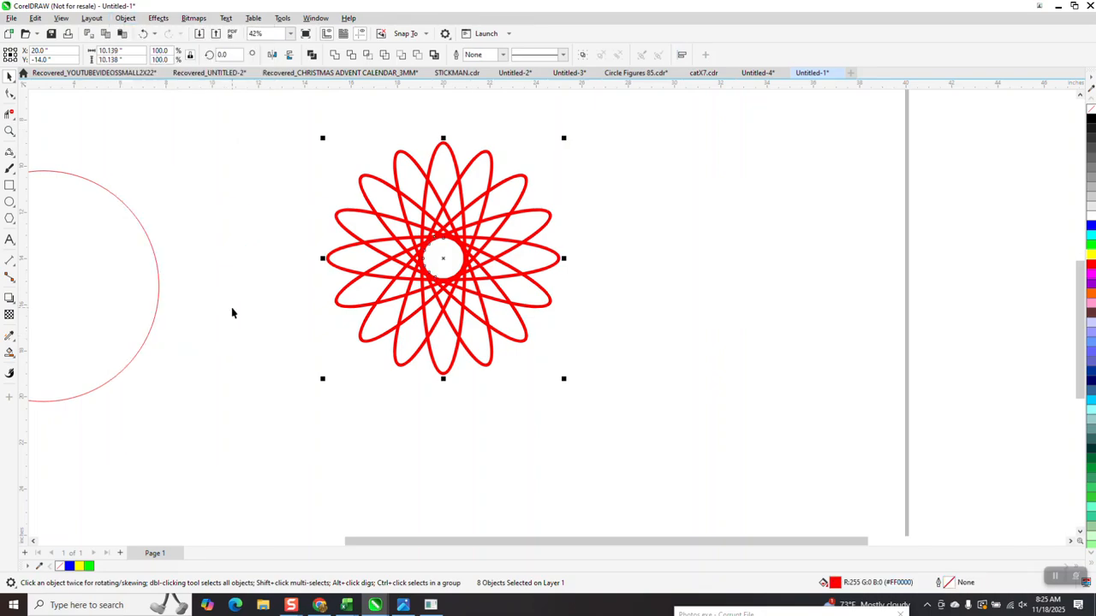
scroll(237, 298, "down", 2)
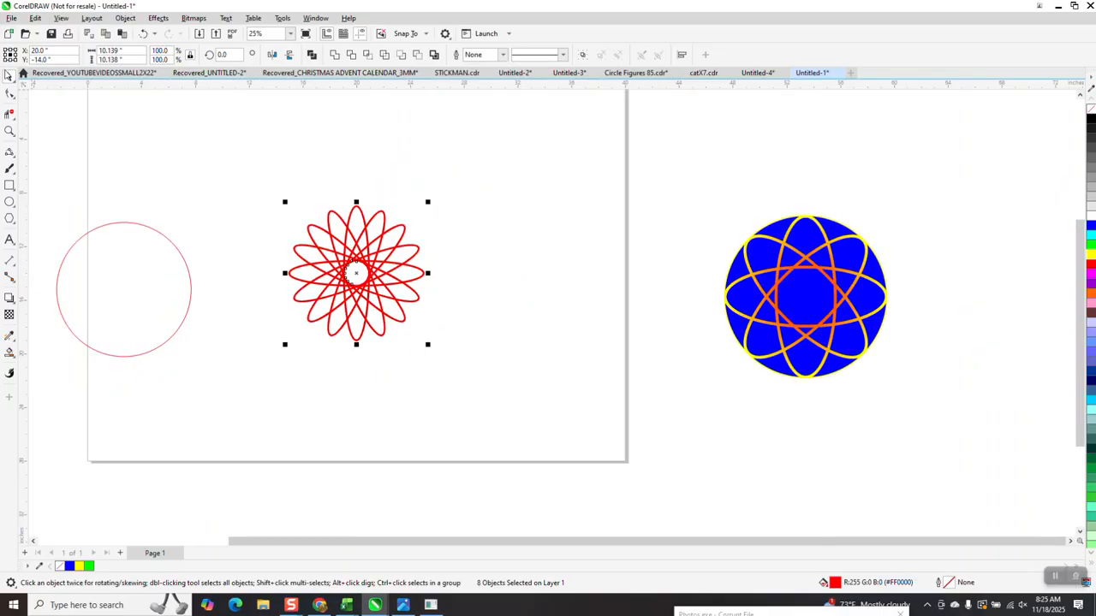
Step: Try the converted rosette with no fill and a black outline, and undo both colour changes
left_click(1092, 111)
right_click(1092, 118)
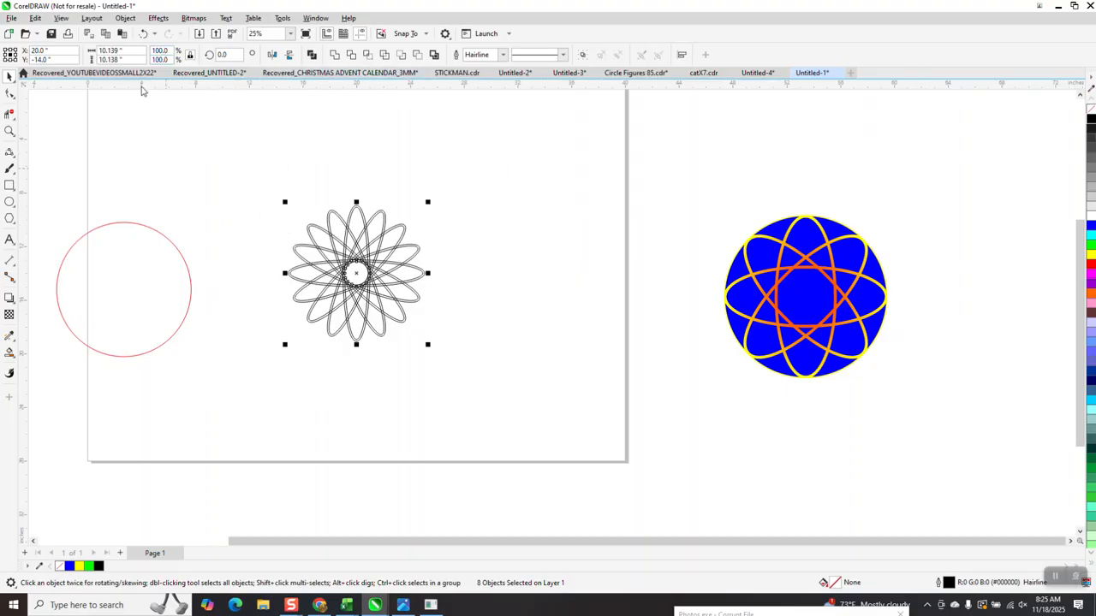
left_click(143, 33)
left_click(143, 34)
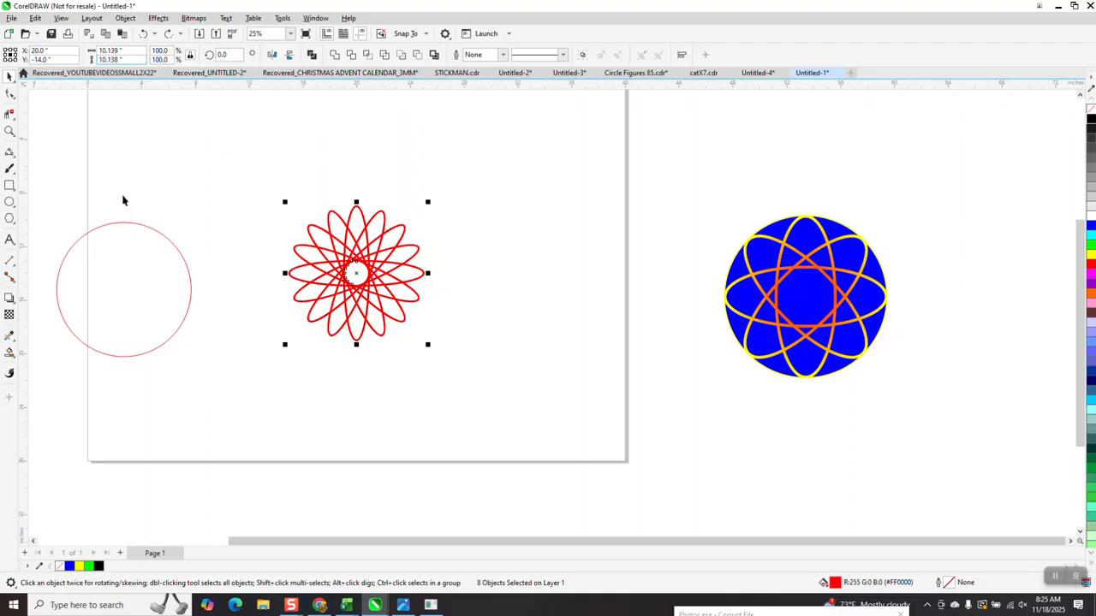
Step: Fill the 10 in circle with blue and centre it on the page over the rosette
left_click(130, 240)
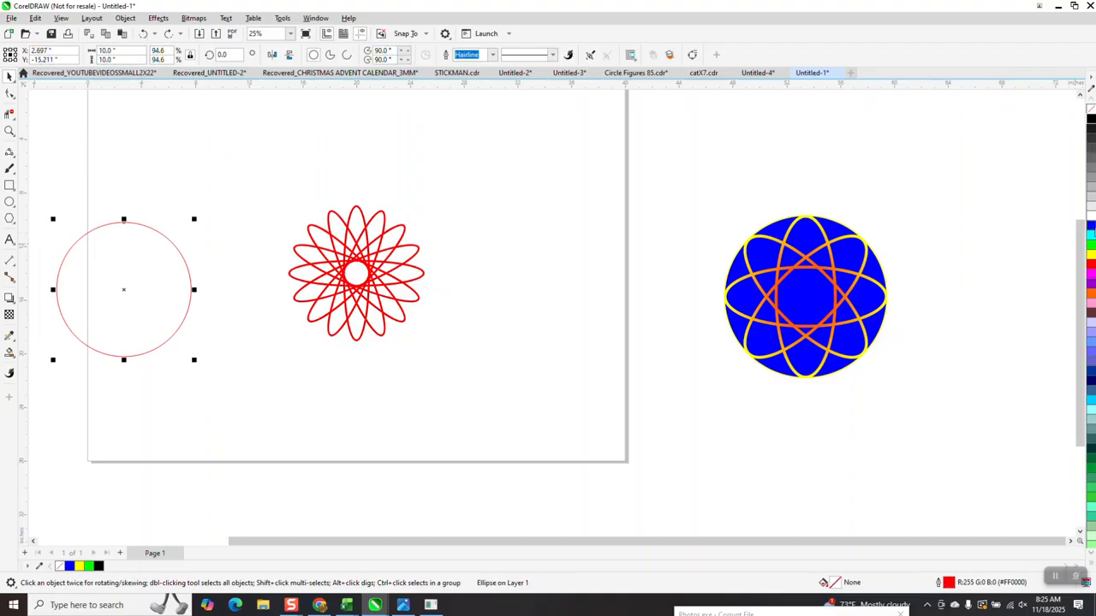
left_click(1087, 228)
key("p")
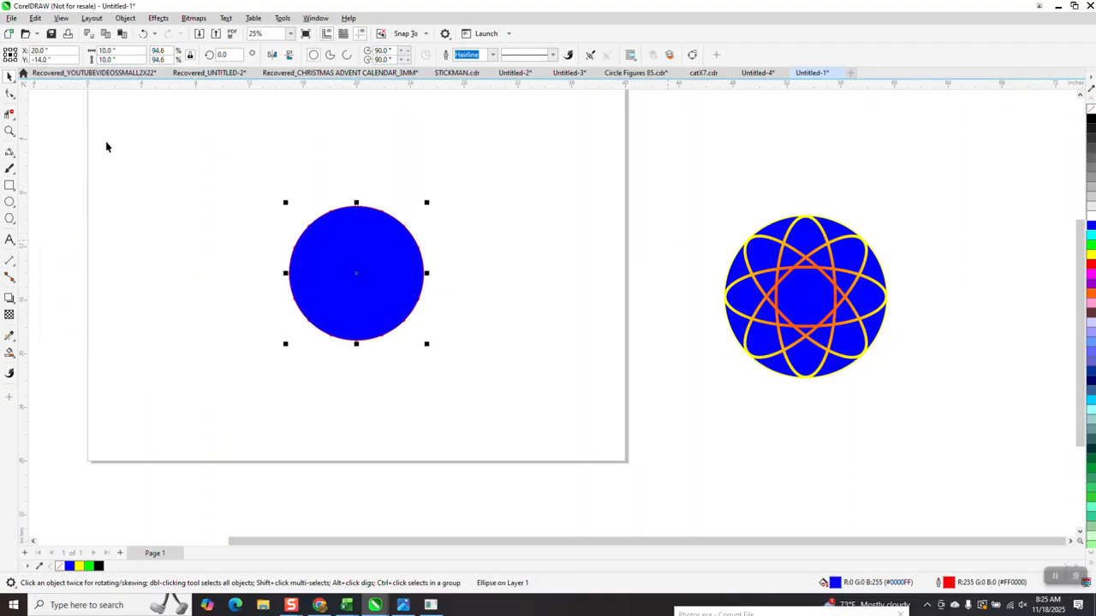
Step: Cut the rosette out of the blue circle with Front Minus Back and set the cut circle aside, up and right, without an outline
left_click_drag(259, 154, 502, 393)
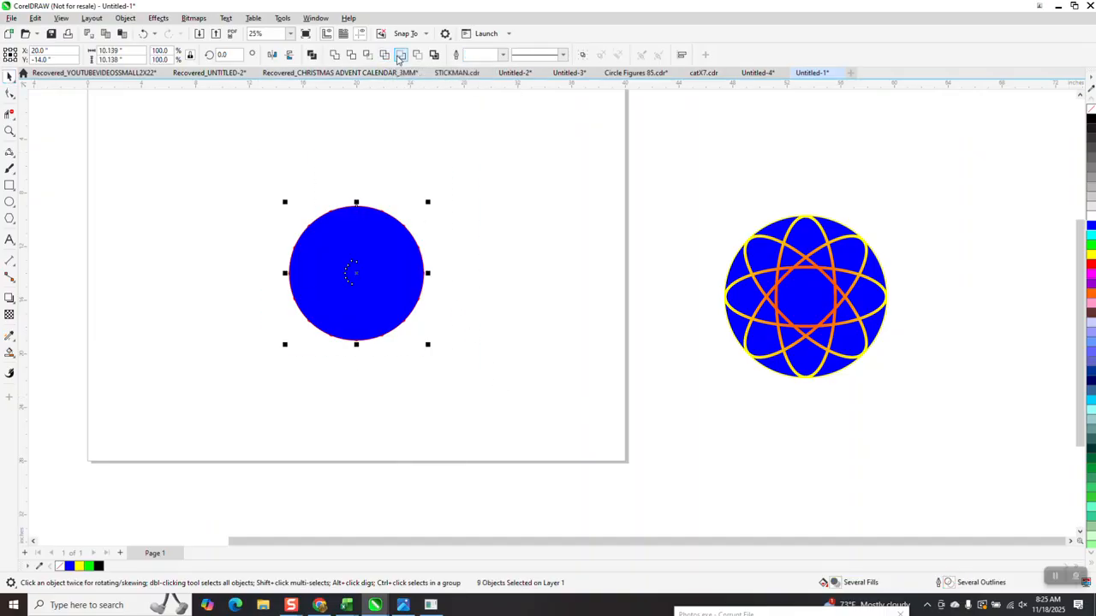
left_click(399, 57)
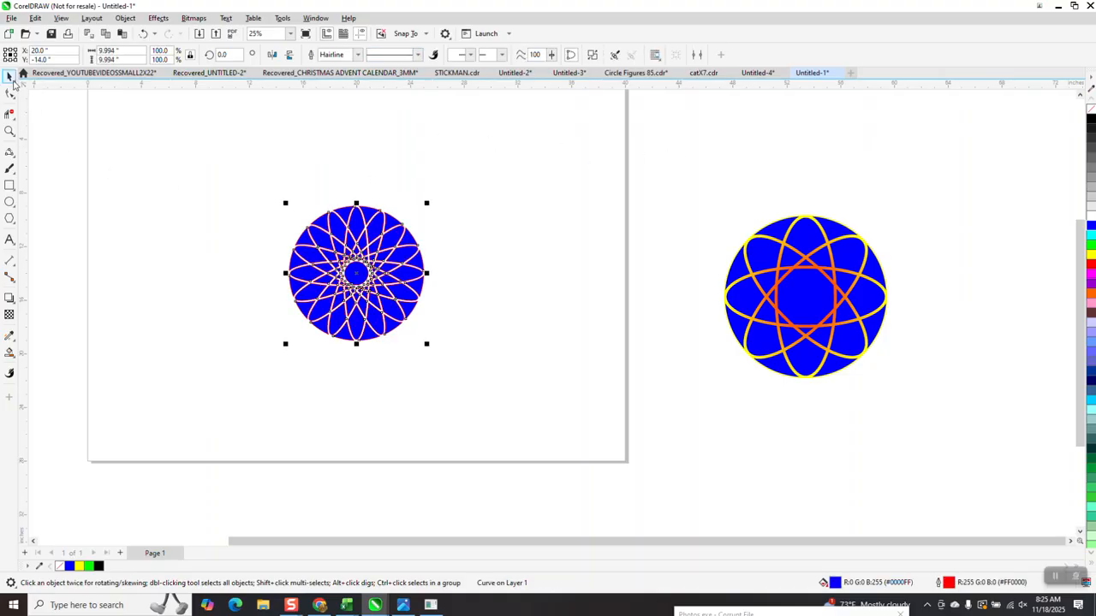
left_click_drag(426, 250, 557, 223)
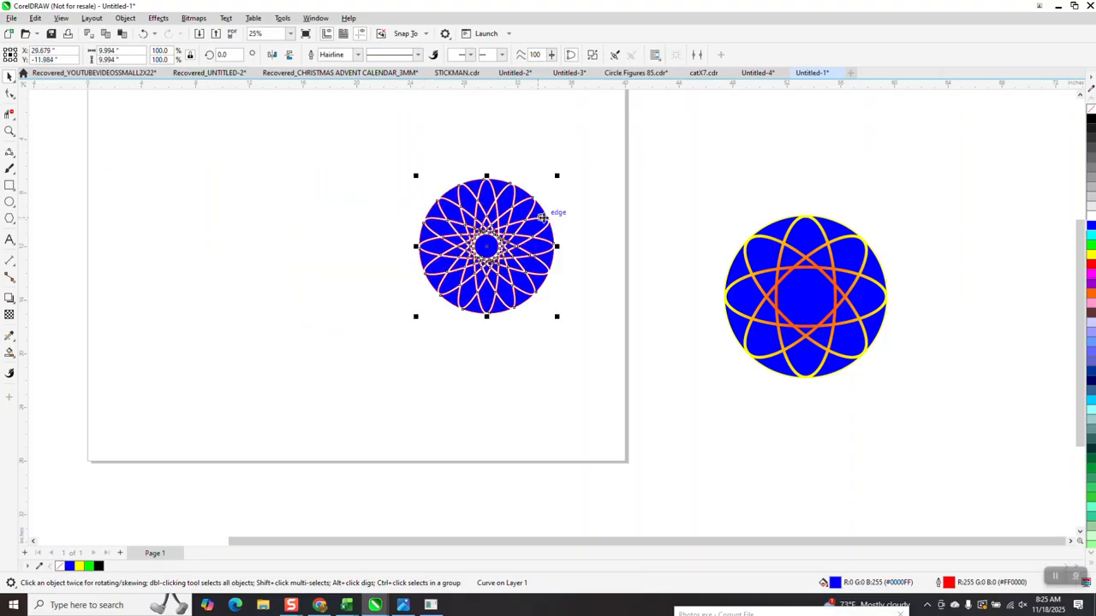
right_click(1091, 113)
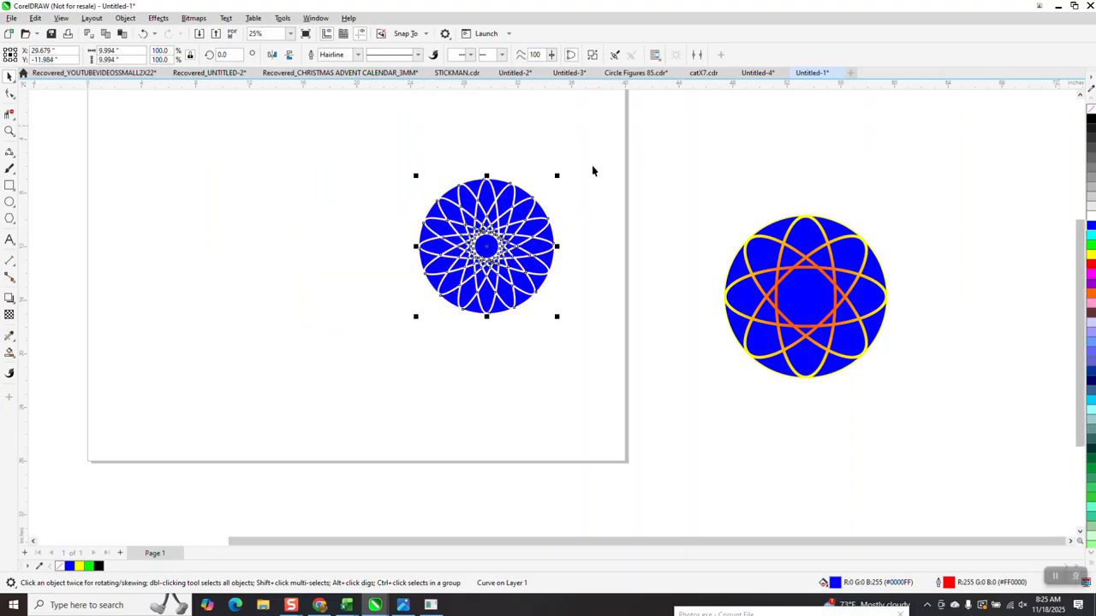
Step: Draw a yellow rectangle about 8.6 × 10 in over the cut circle's left half and send it behind the circle
left_click(9, 186)
left_click_drag(374, 167, 497, 307)
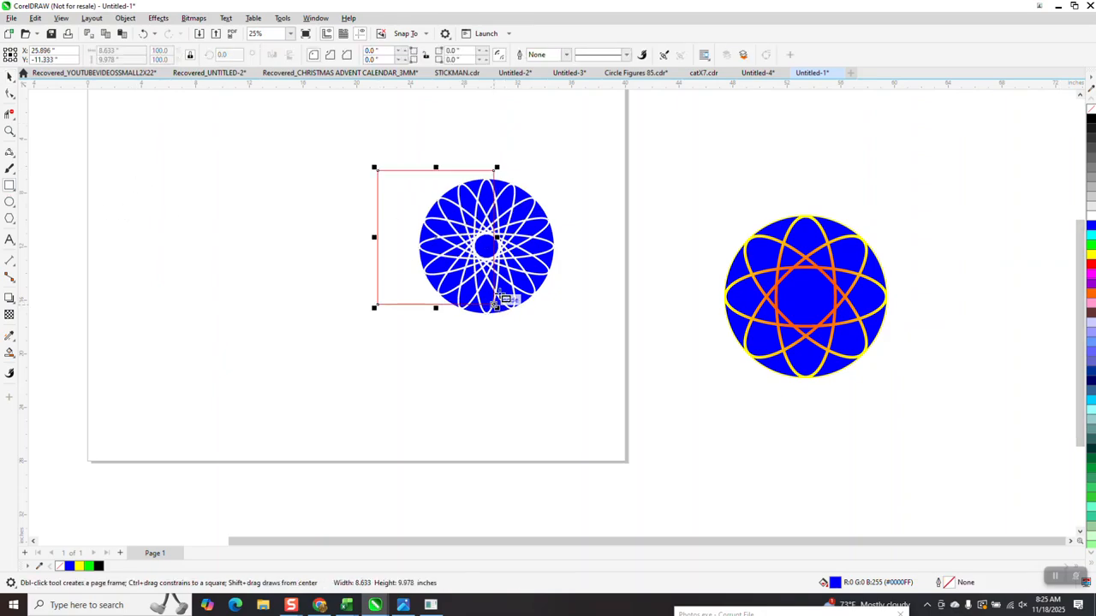
left_click(1090, 250)
left_click(129, 19)
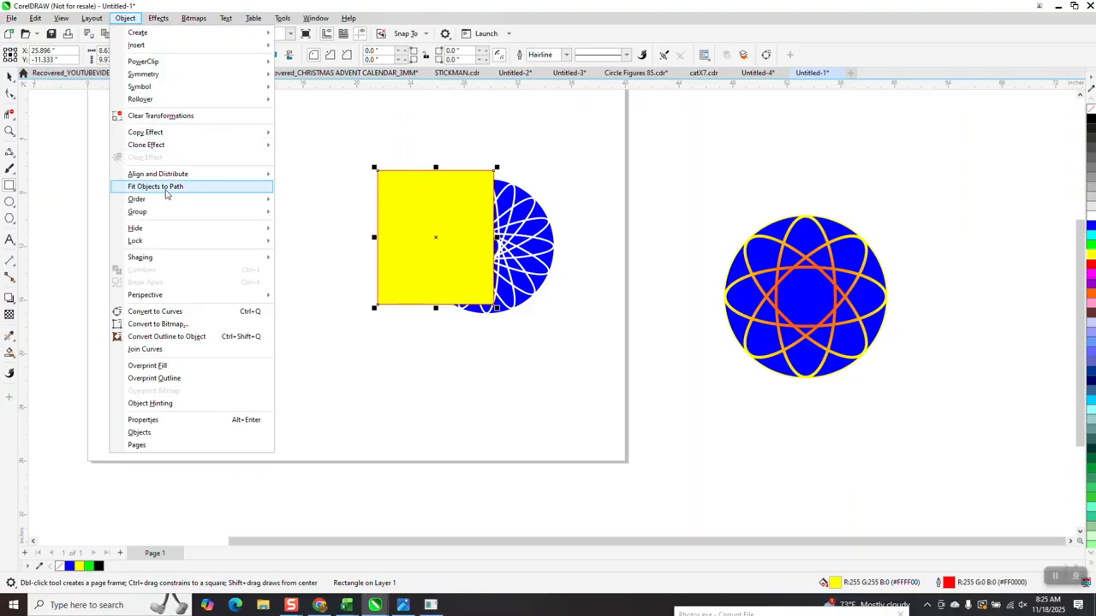
mouse_move(163, 199)
left_click(297, 216)
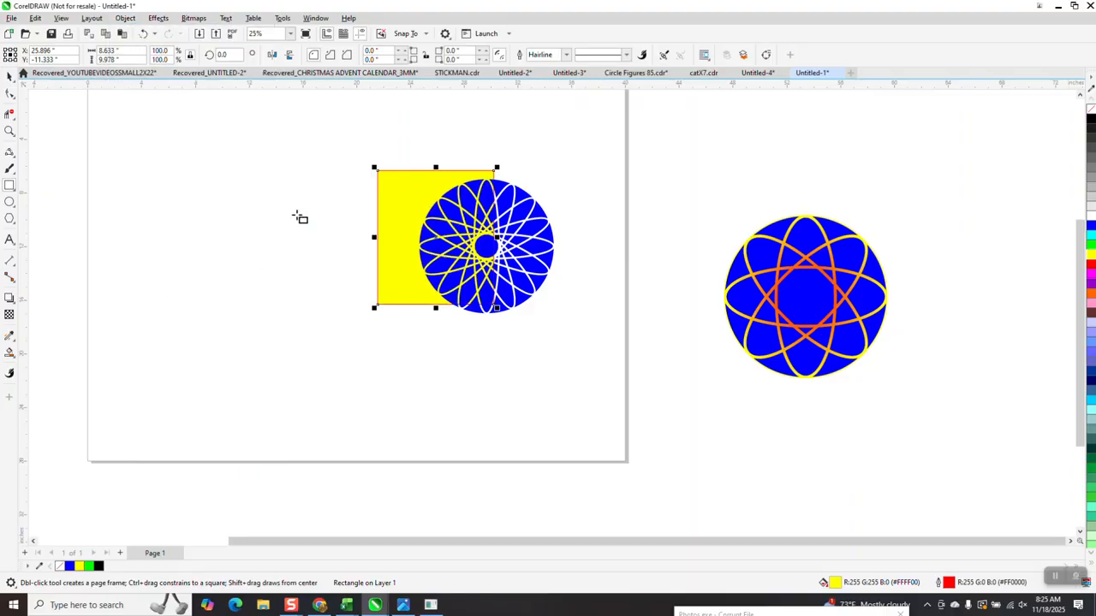
Step: Delete the yellow rectangle behind the cut blue circle
left_click(9, 131)
left_click_drag(411, 177, 551, 319)
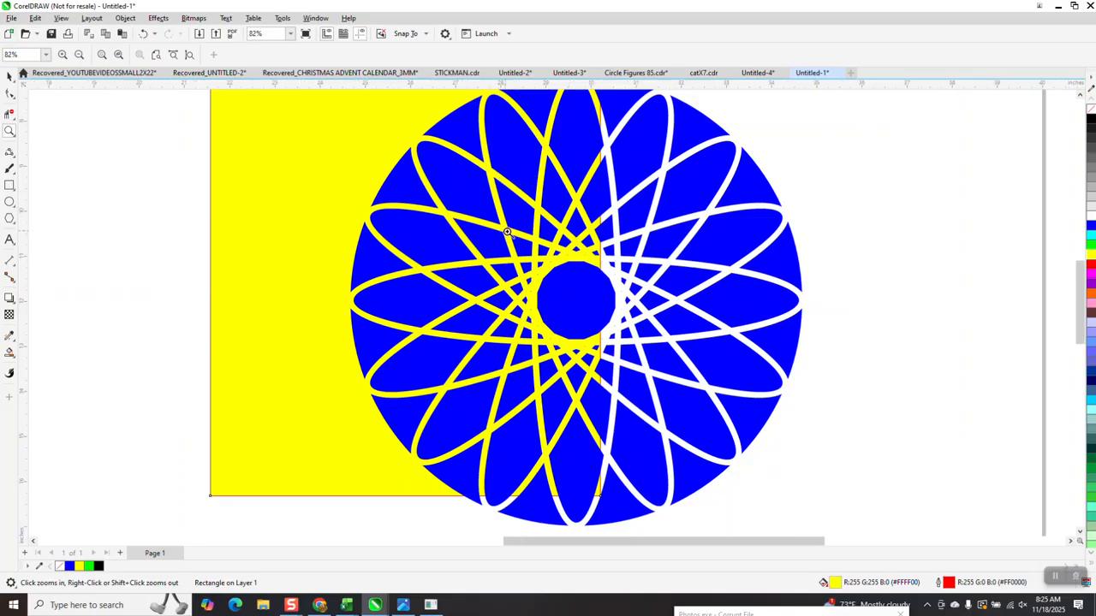
scroll(513, 231, "down", 1)
left_click(9, 76)
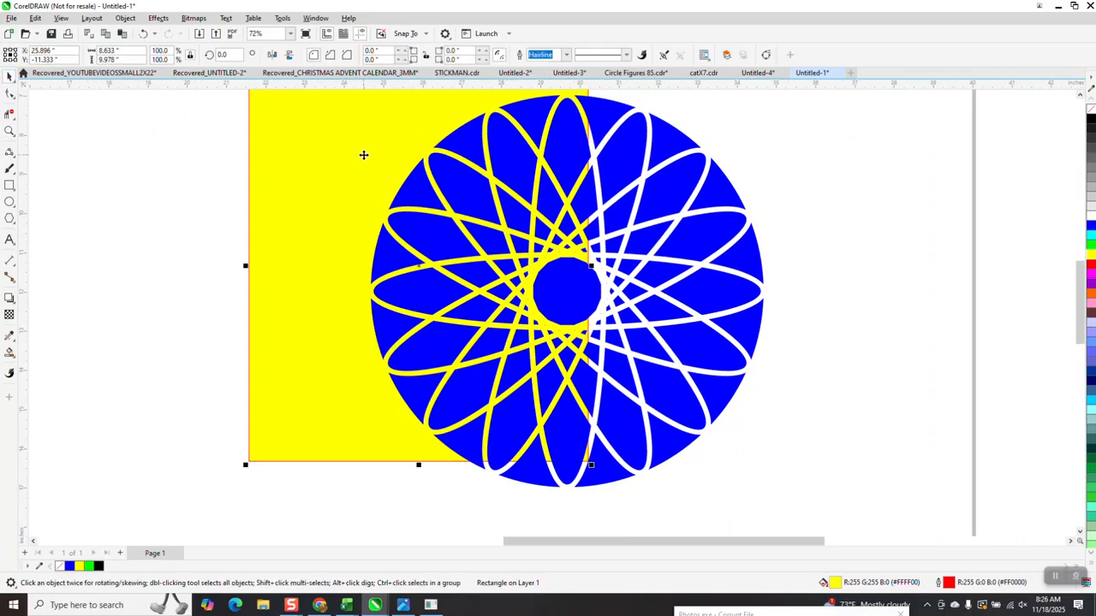
scroll(362, 154, "down", 2)
left_click(362, 154)
scroll(417, 227, "down", 1)
key("Delete")
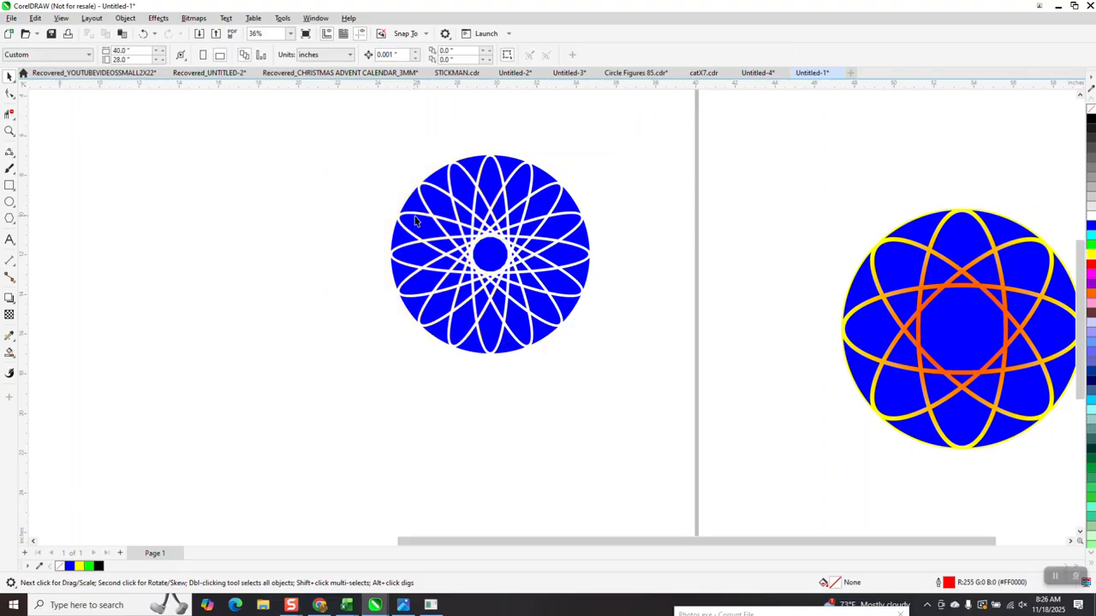
Step: Centre the cut blue circle on the page and set its size to 10 × 10 in
scroll(391, 255, "down", 1)
left_click(452, 206)
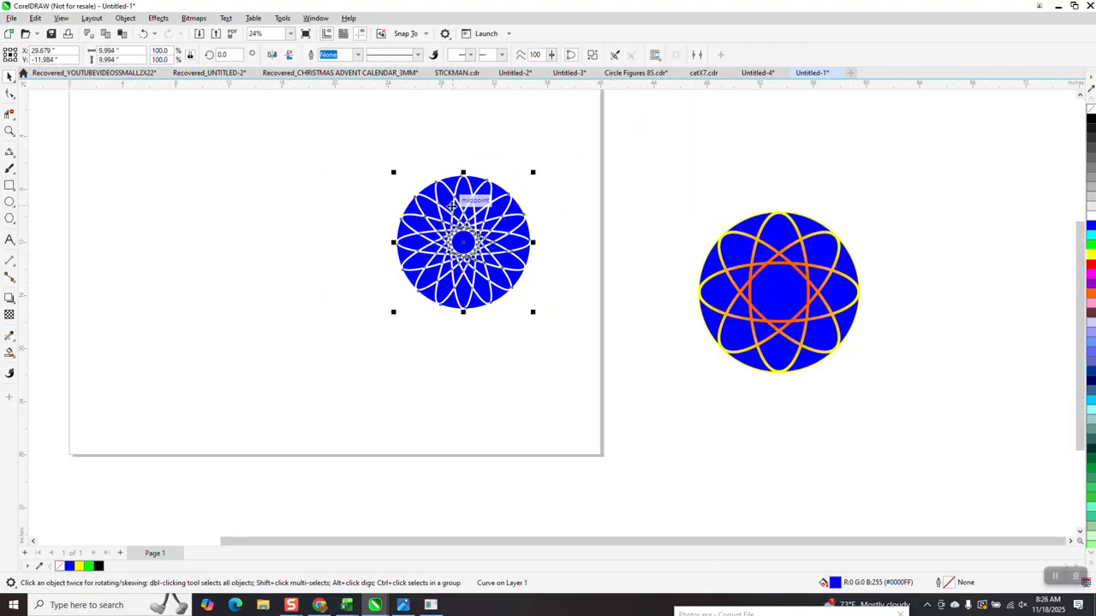
left_click_drag(452, 206, 323, 232)
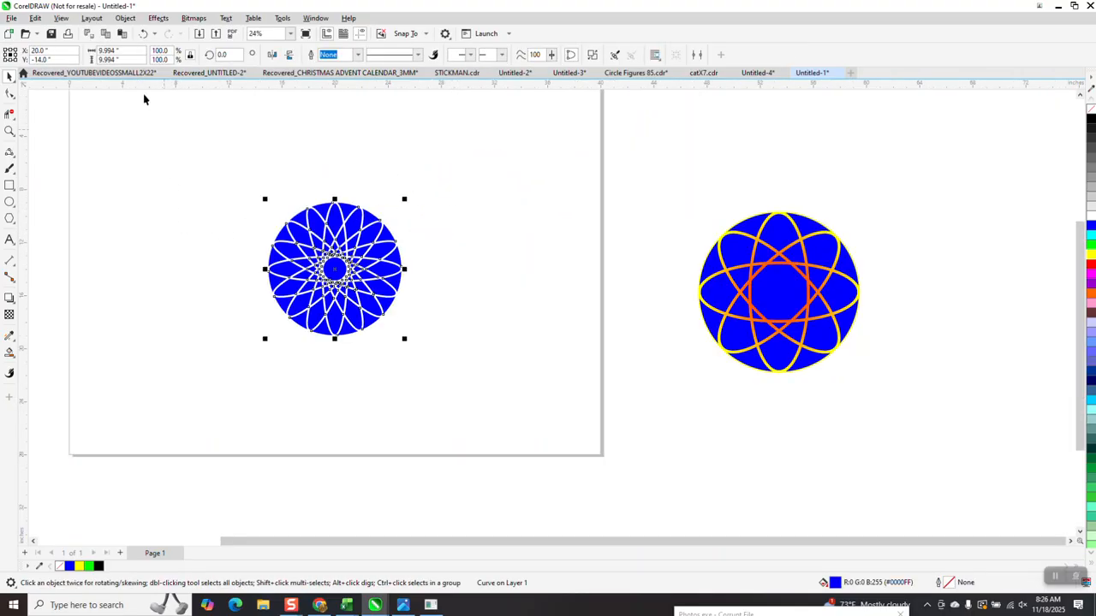
left_click(109, 51)
type("10")
key("Return")
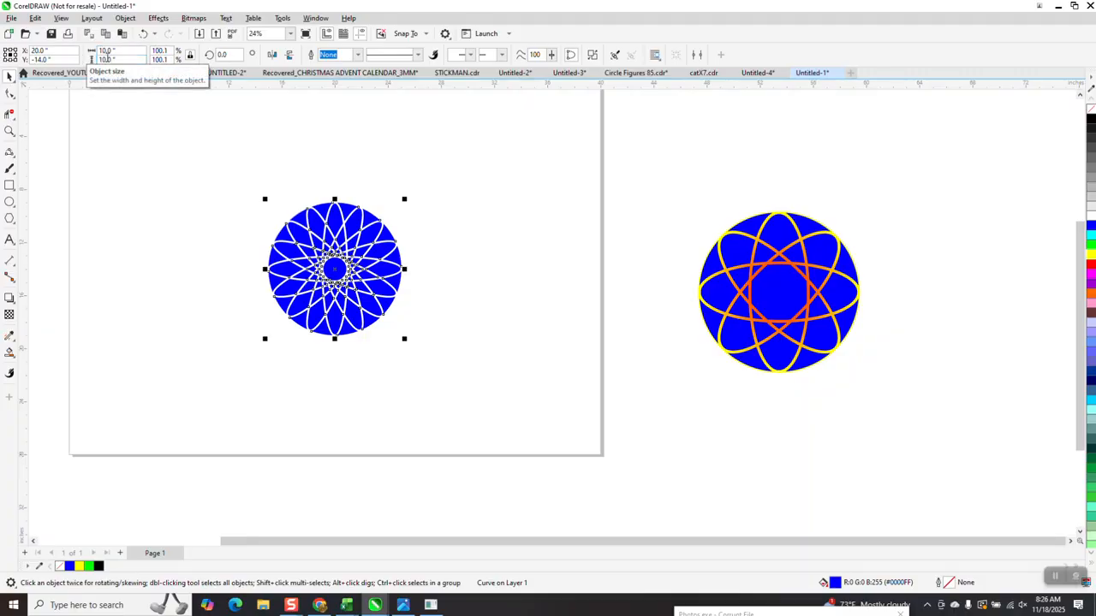
Step: Draw a circle to the right of the cut blue circle and set its size to 10 × 10 in
left_click(10, 203)
left_click_drag(598, 175, 479, 291)
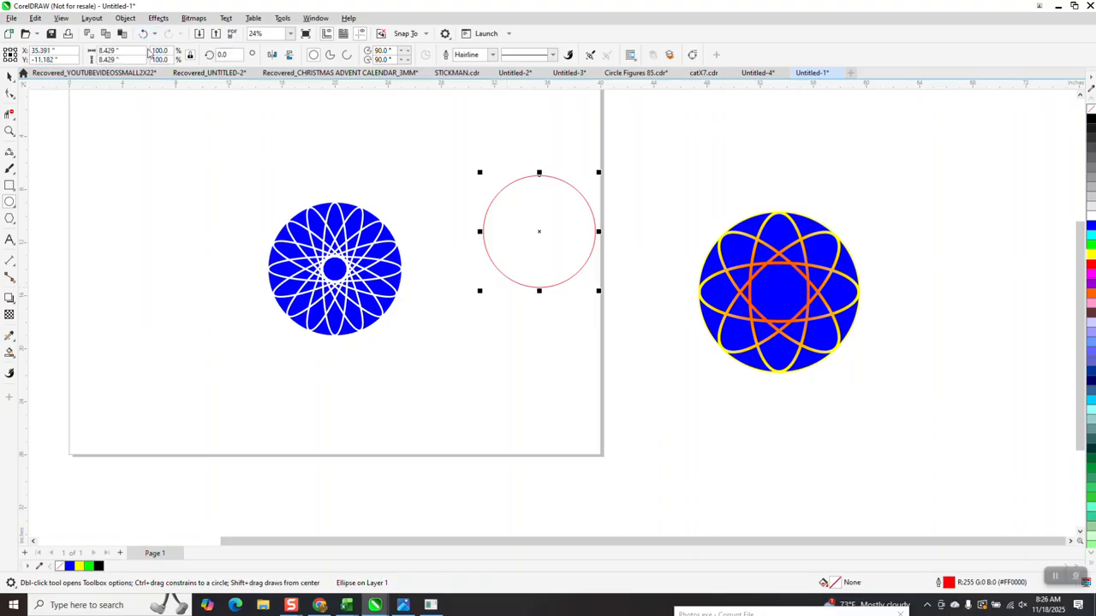
double_click(106, 50)
type("10")
key("Return")
Step: Give the new 10 in circle an 8 pt yellow outline
left_click(492, 54)
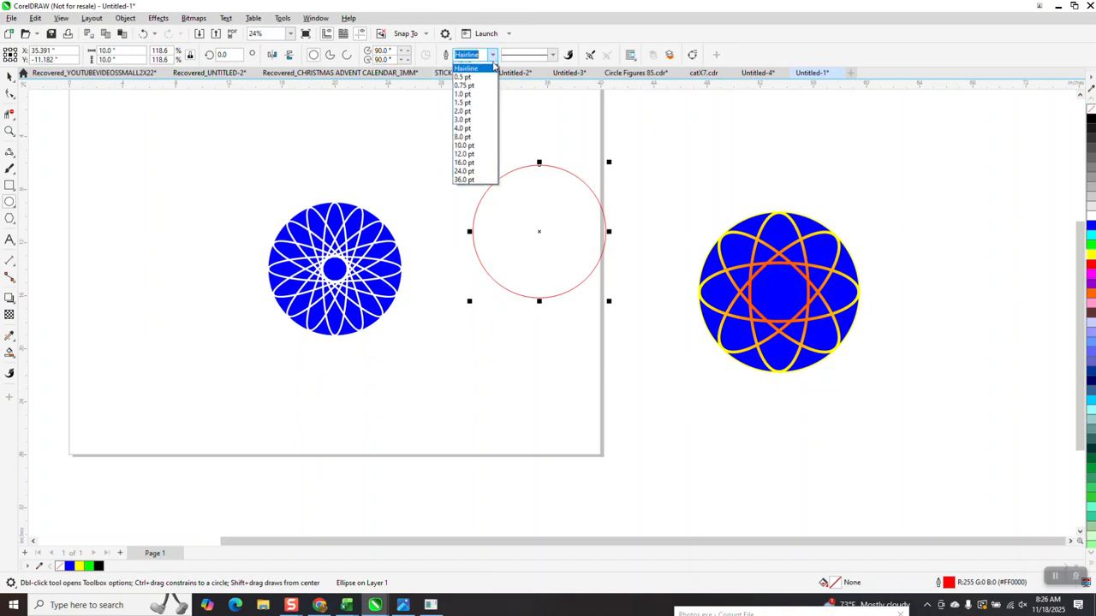
left_click(462, 143)
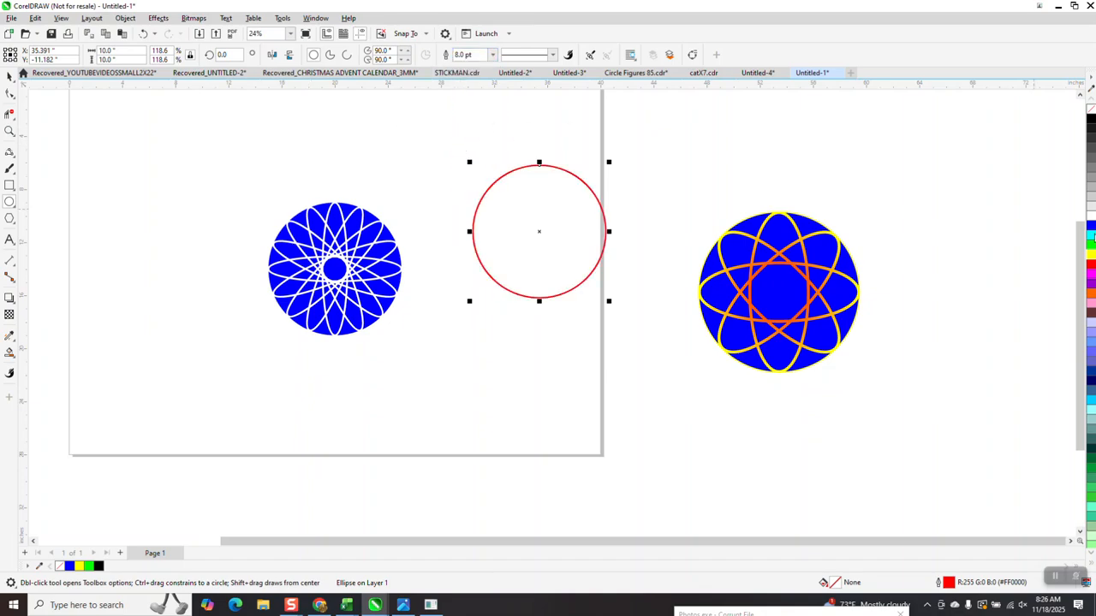
right_click(1091, 255)
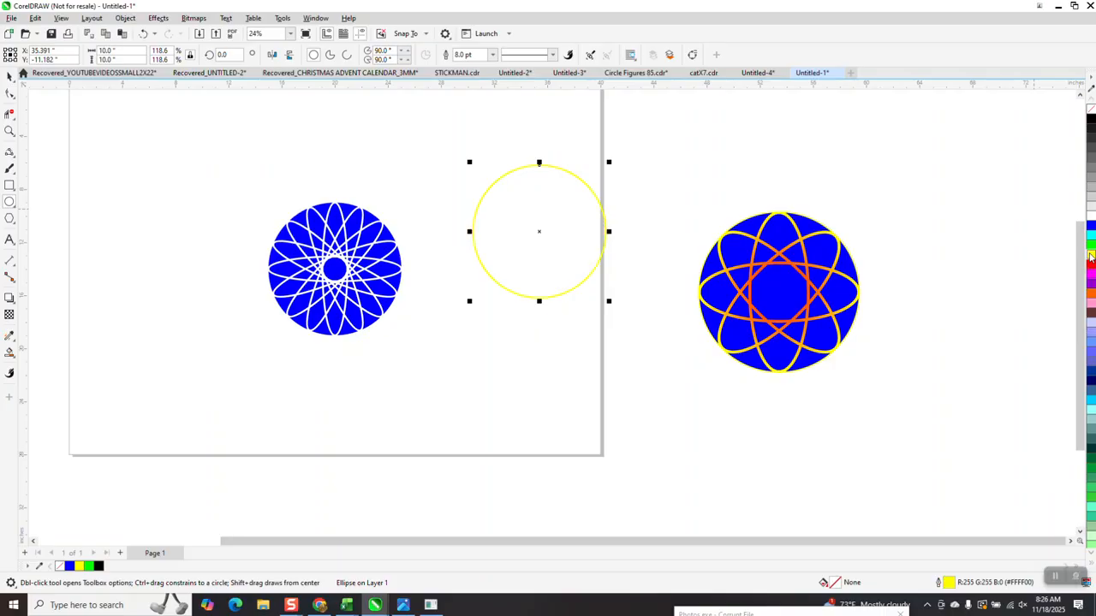
Step: Contour the yellow circle to its centre with a 0.001 in offset and a red contour outline colour
left_click(159, 18)
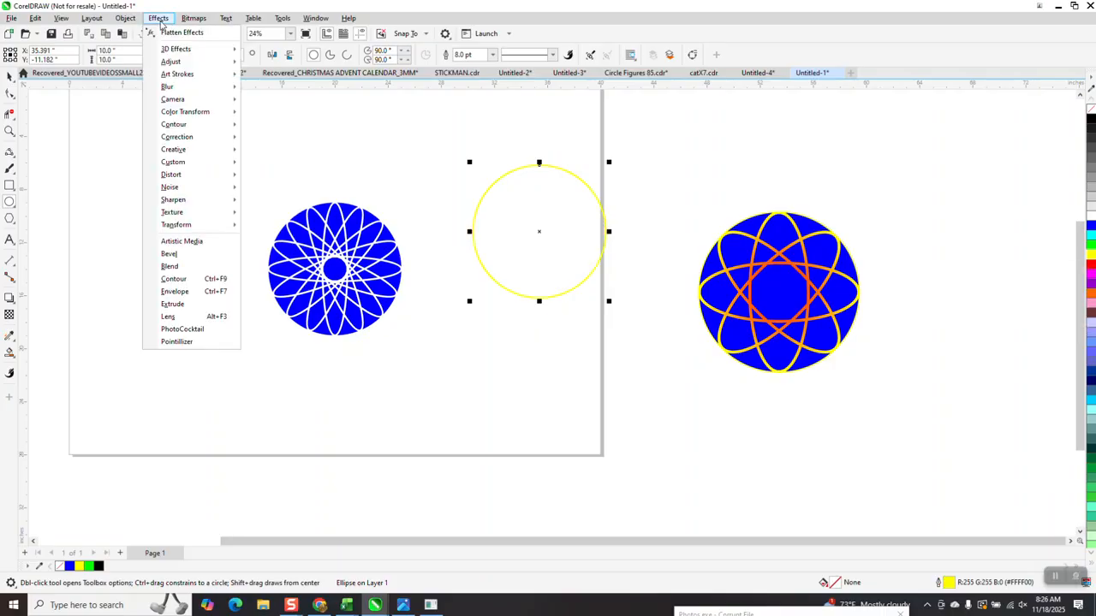
left_click(174, 279)
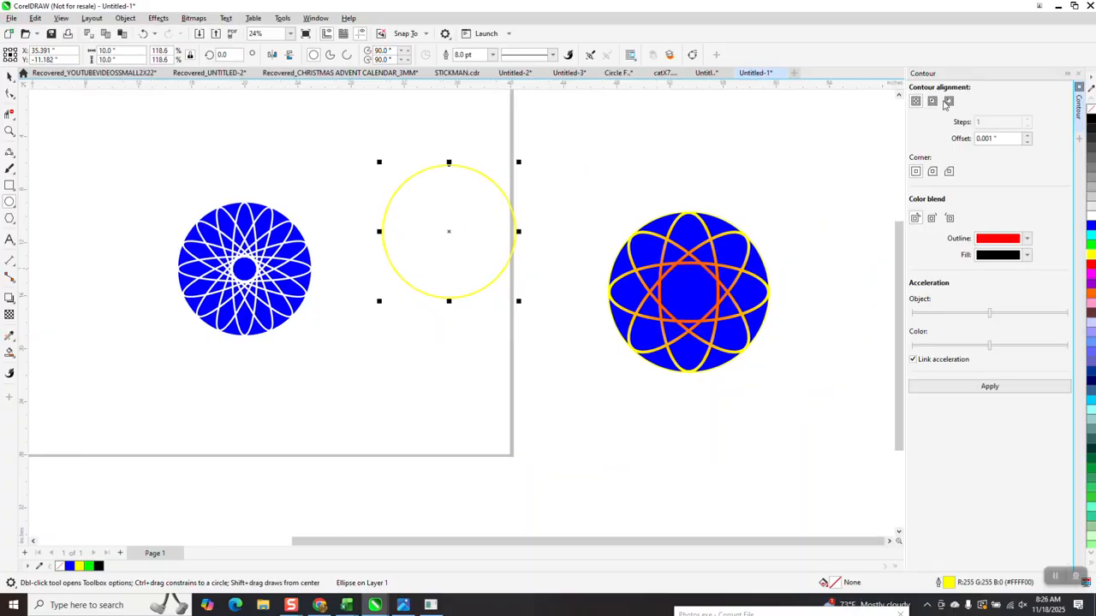
left_click(986, 138)
left_click(990, 387)
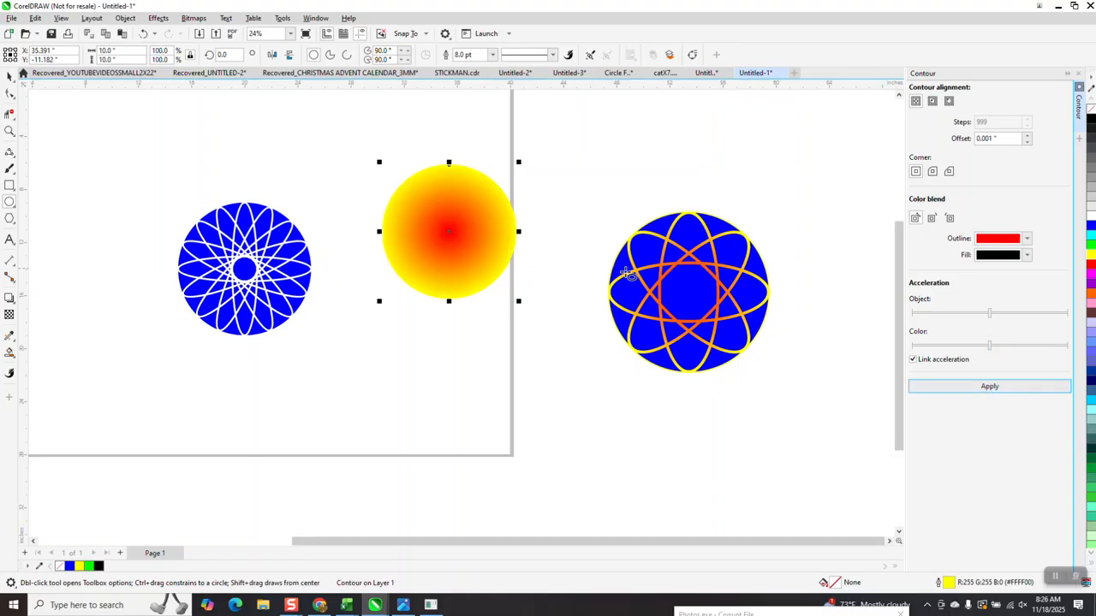
Step: Centre the yellow-to-red contour on the page and send it to the back of the page
left_click(9, 76)
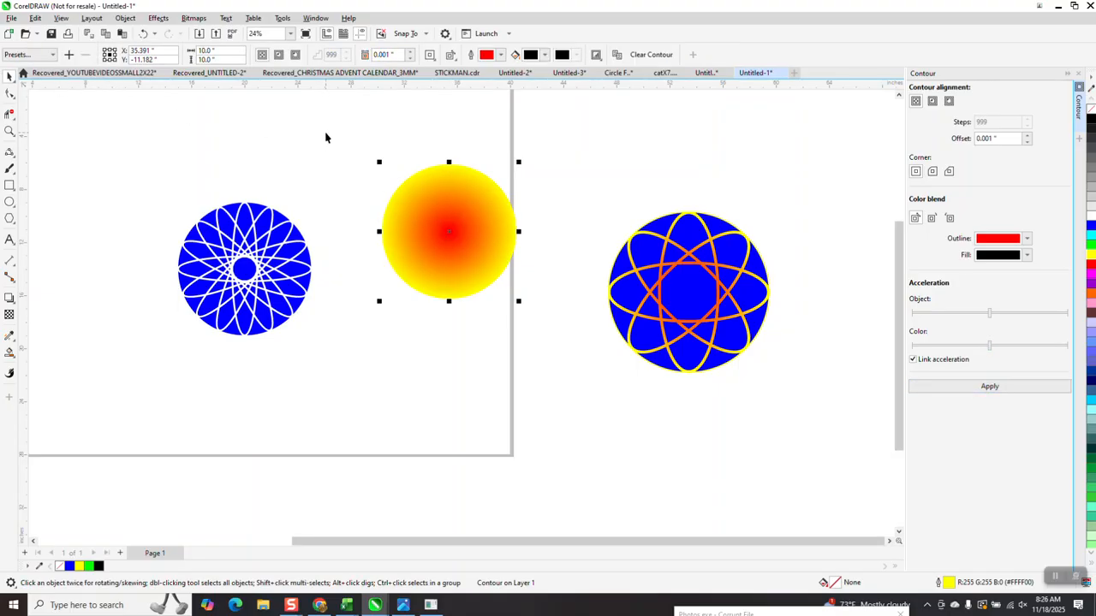
key("p")
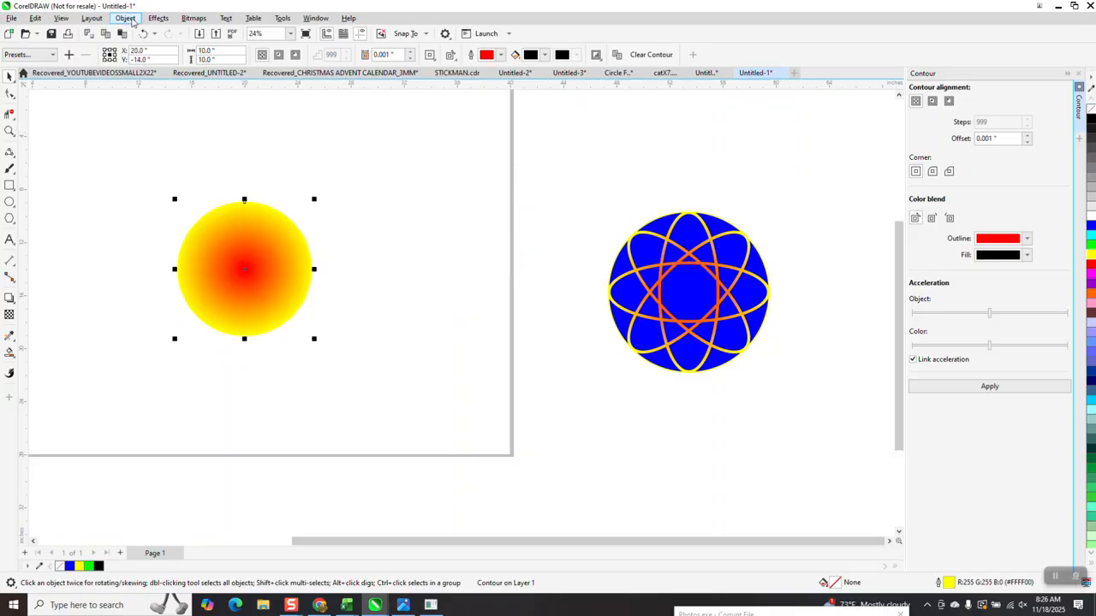
left_click(131, 20)
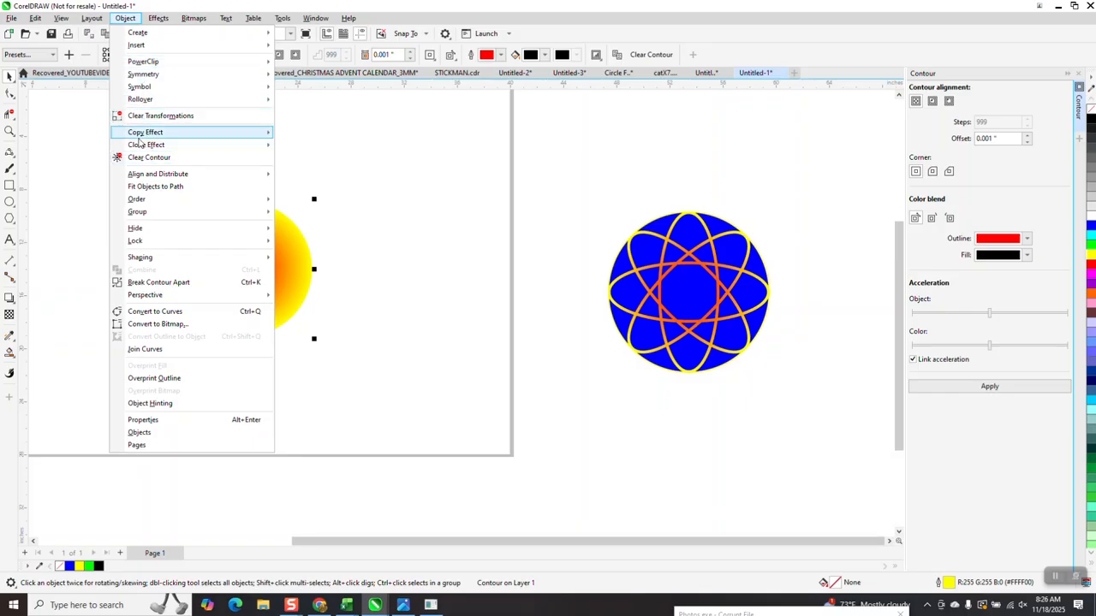
mouse_move(265, 198)
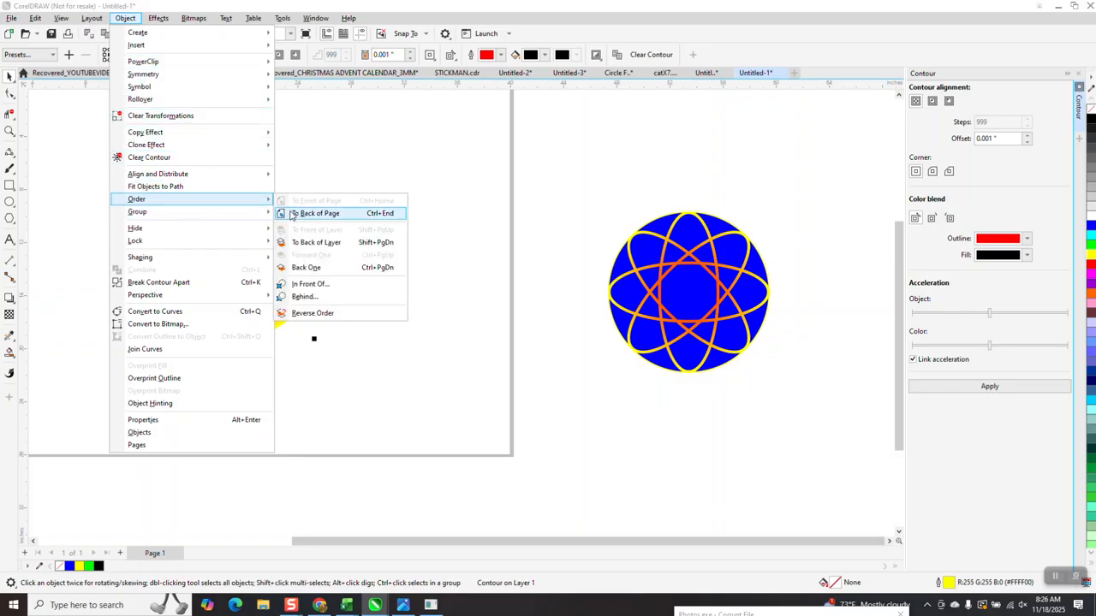
left_click(315, 213)
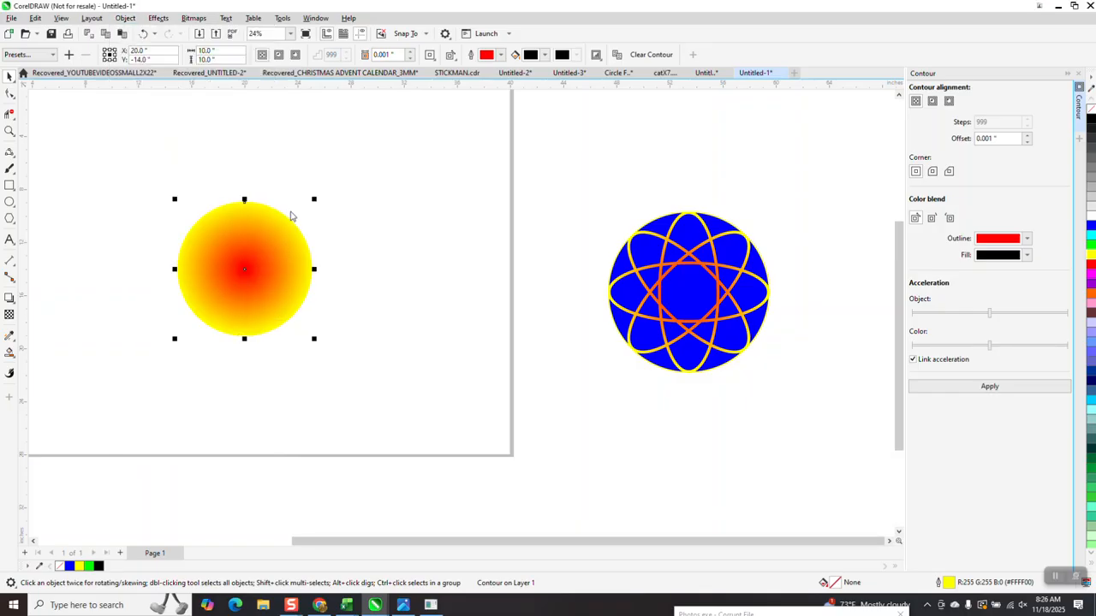
Step: Examine the gradient lines of the layered pattern up close and clear the selection
left_click(9, 131)
left_click_drag(146, 190, 401, 368)
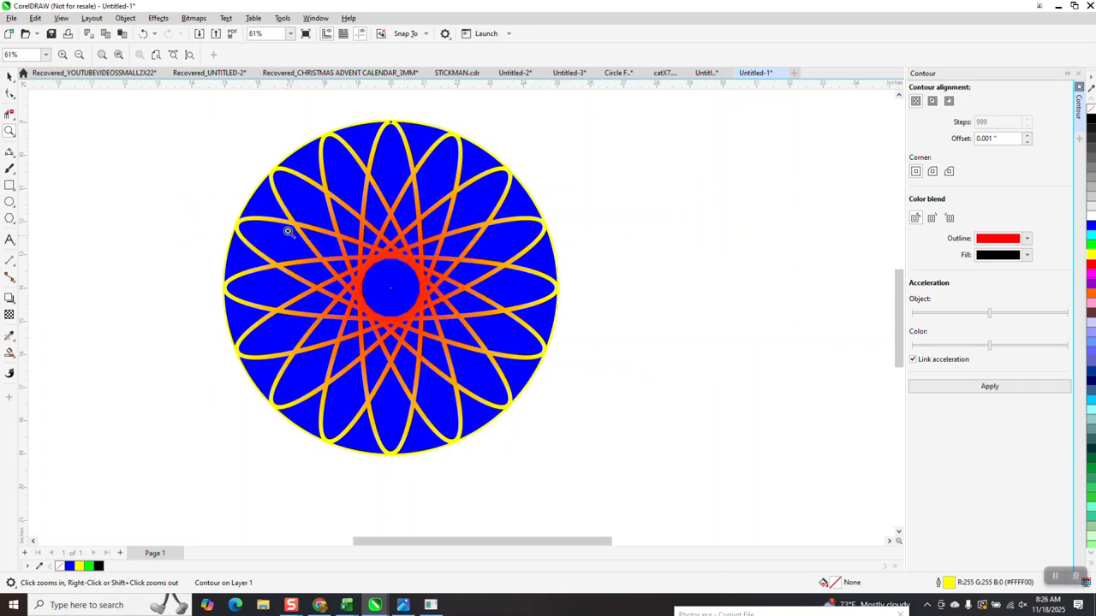
left_click(472, 310)
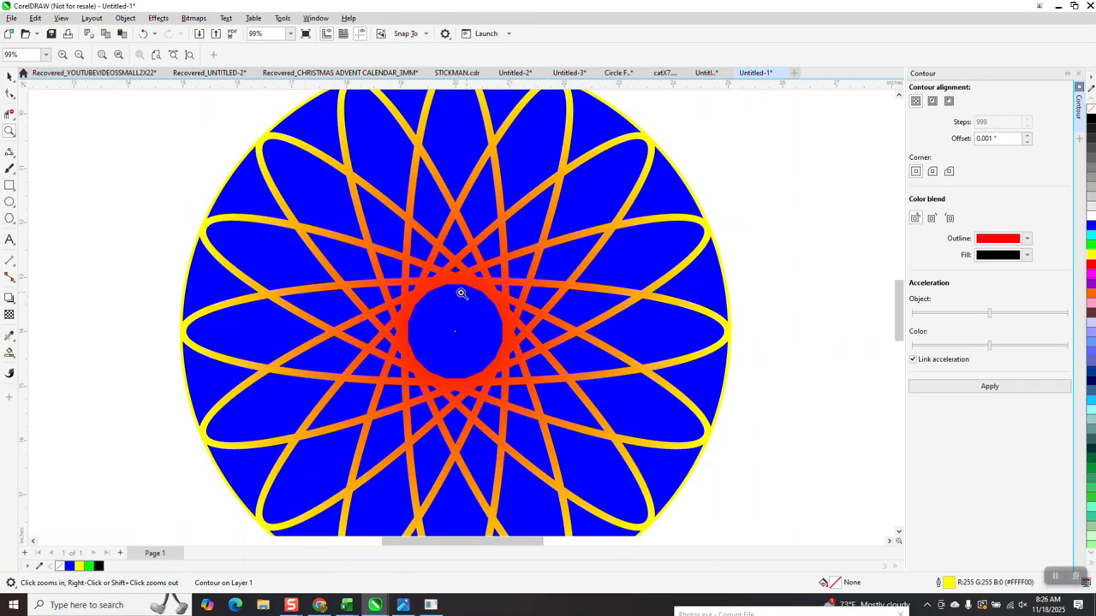
scroll(508, 256, "down", 2)
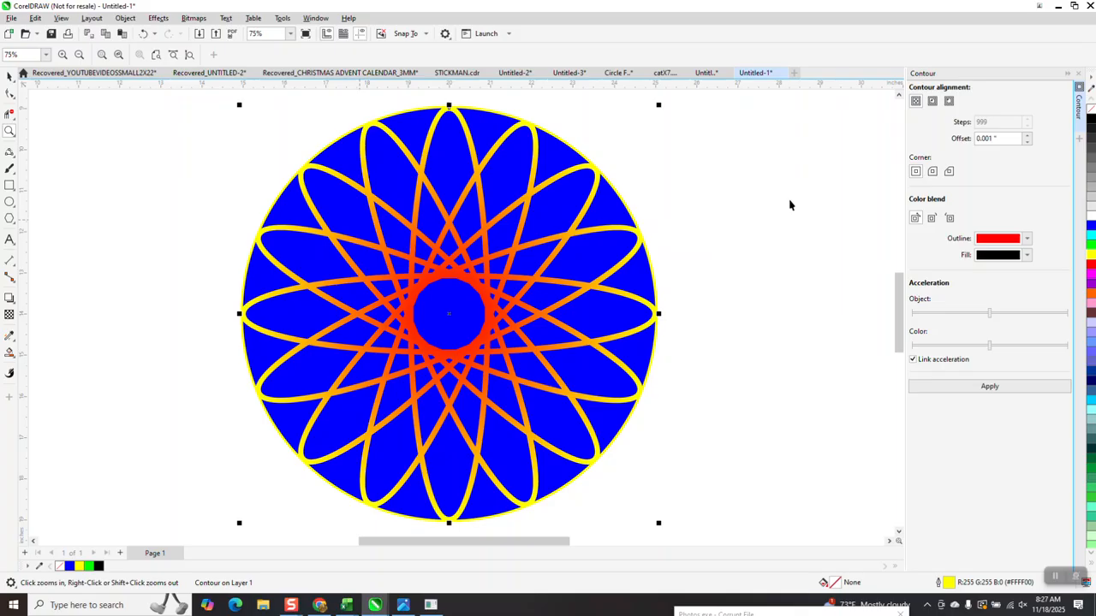
key("space")
left_click(690, 211)
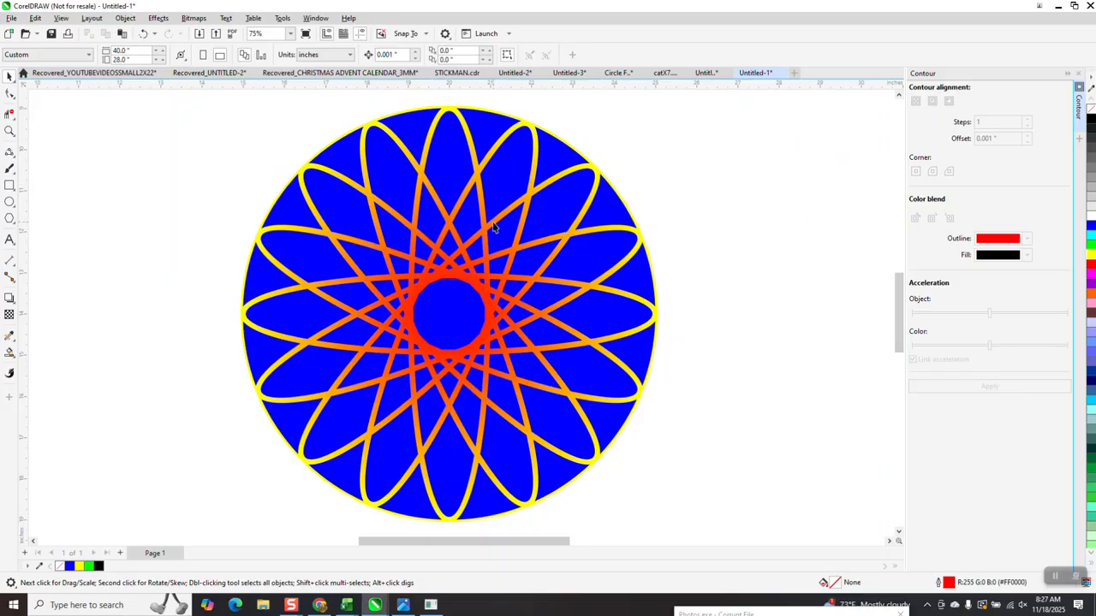
Step: Draw a circle about 5.2 in wide to the right of the pattern with a 2 pt black outline
scroll(494, 225, "down", 2)
left_click(10, 201)
left_click_drag(837, 185, 711, 344)
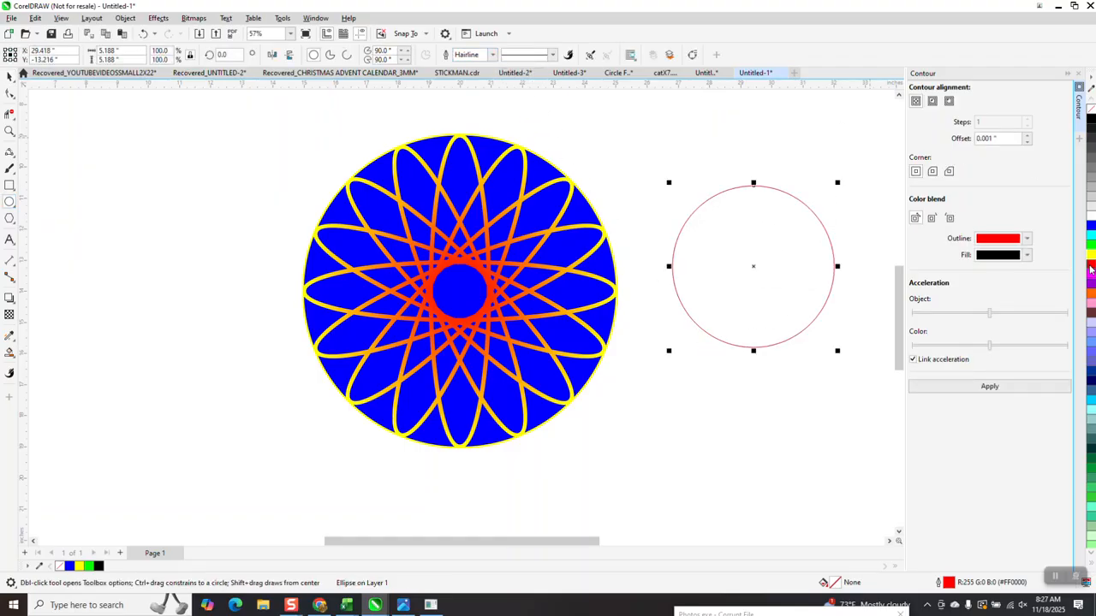
left_click(492, 55)
left_click(474, 121)
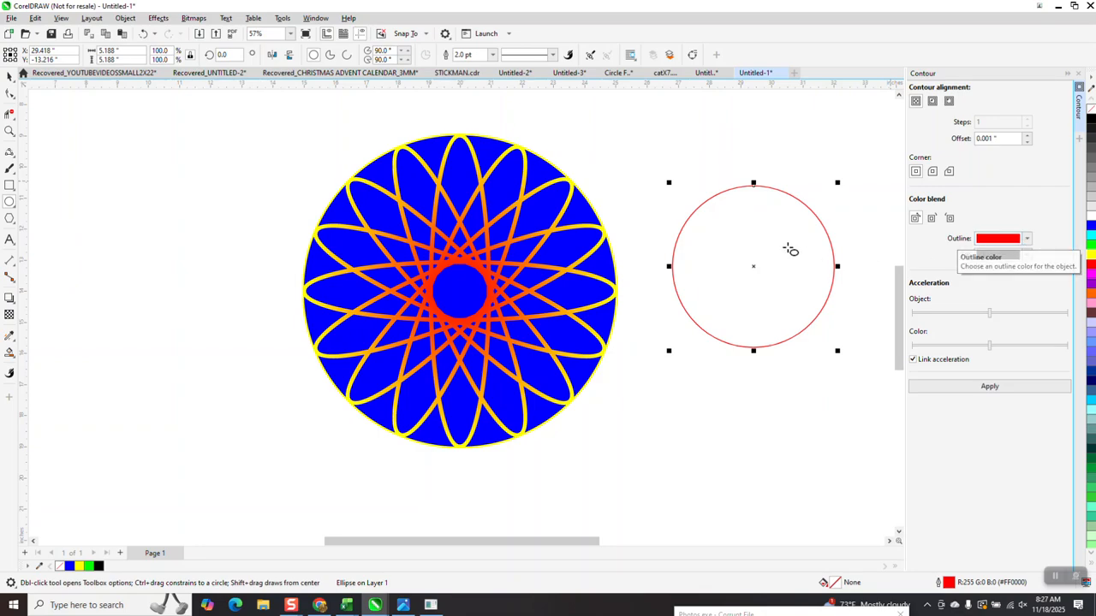
right_click(1092, 122)
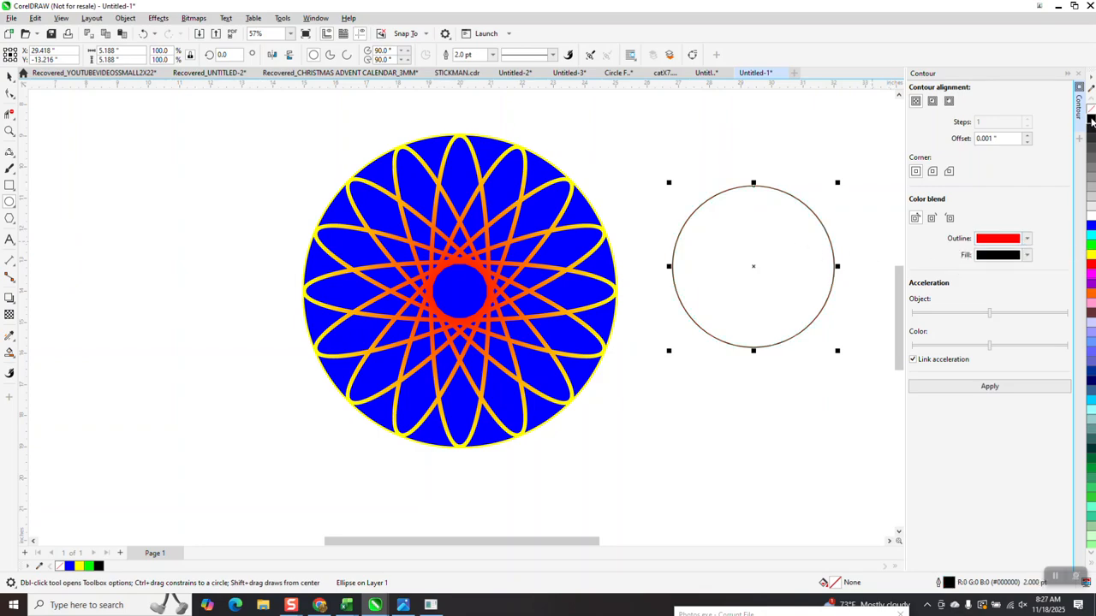
Step: Try a black-to-red contour on the small circle, undo it, and contour it with black as the outline colour instead
left_click(991, 386)
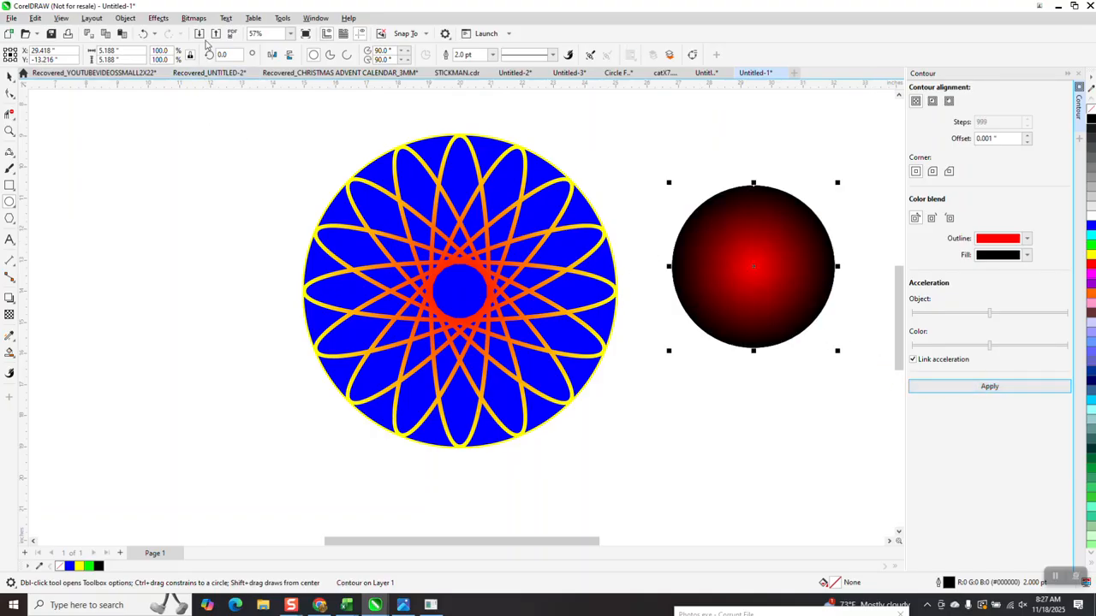
left_click(145, 36)
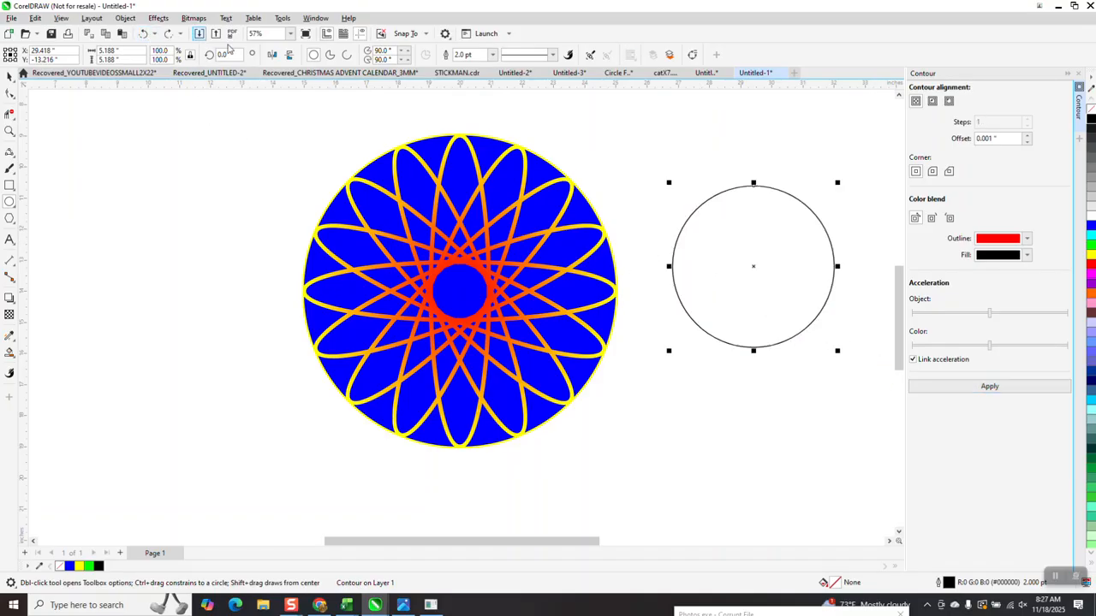
left_click(1029, 238)
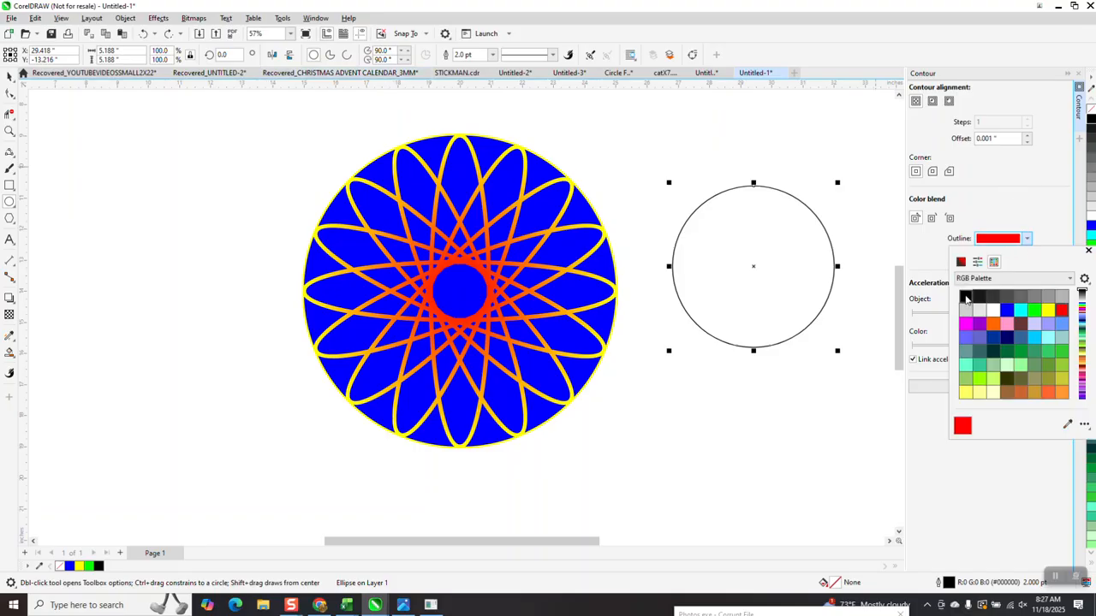
left_click(965, 296)
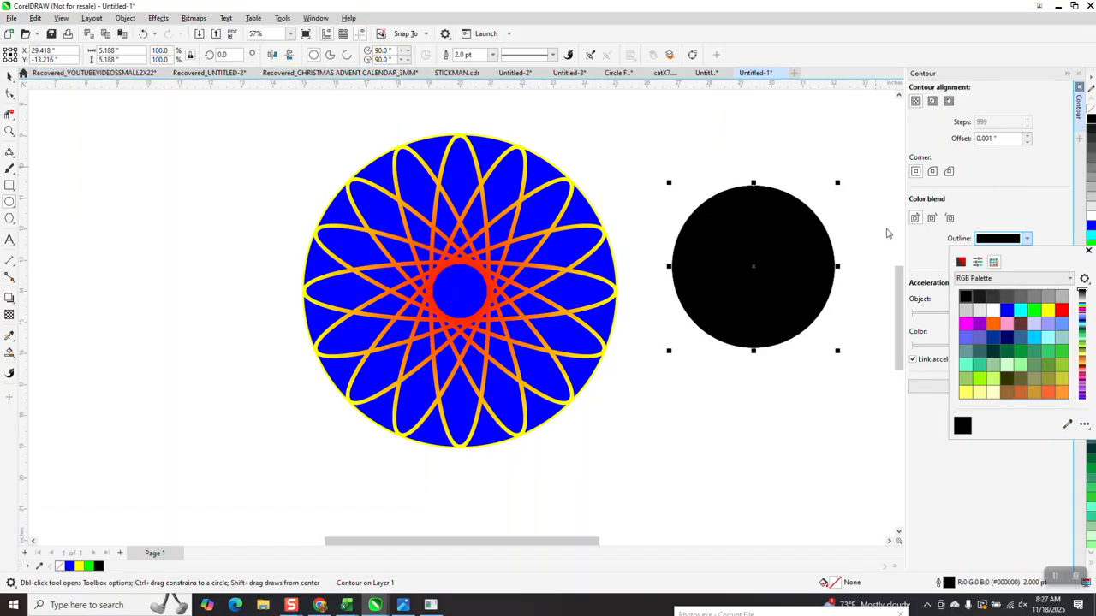
left_click(1089, 252)
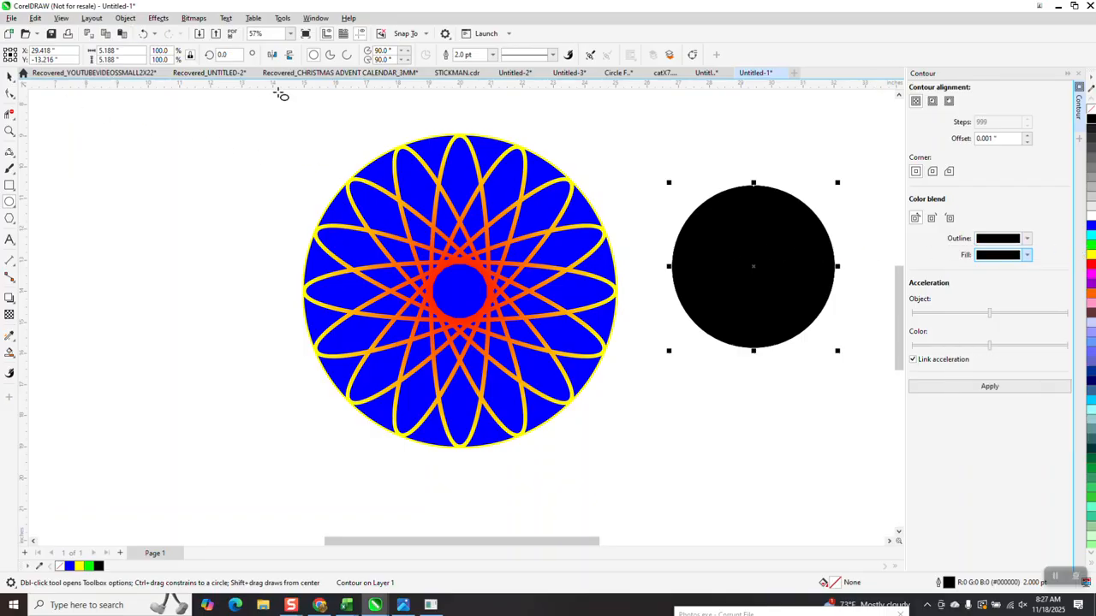
key("space")
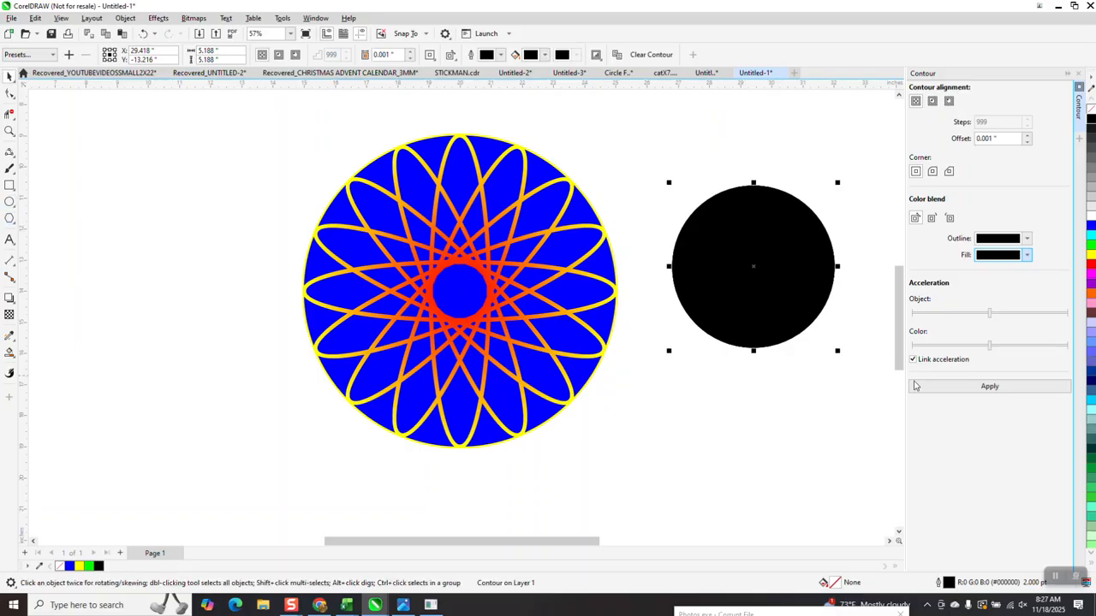
Step: Draw a circle about 5.6 in wide below the black one and give it a light grey outline
key("space")
left_click_drag(837, 363, 657, 492)
right_click(1091, 268)
right_click(1091, 209)
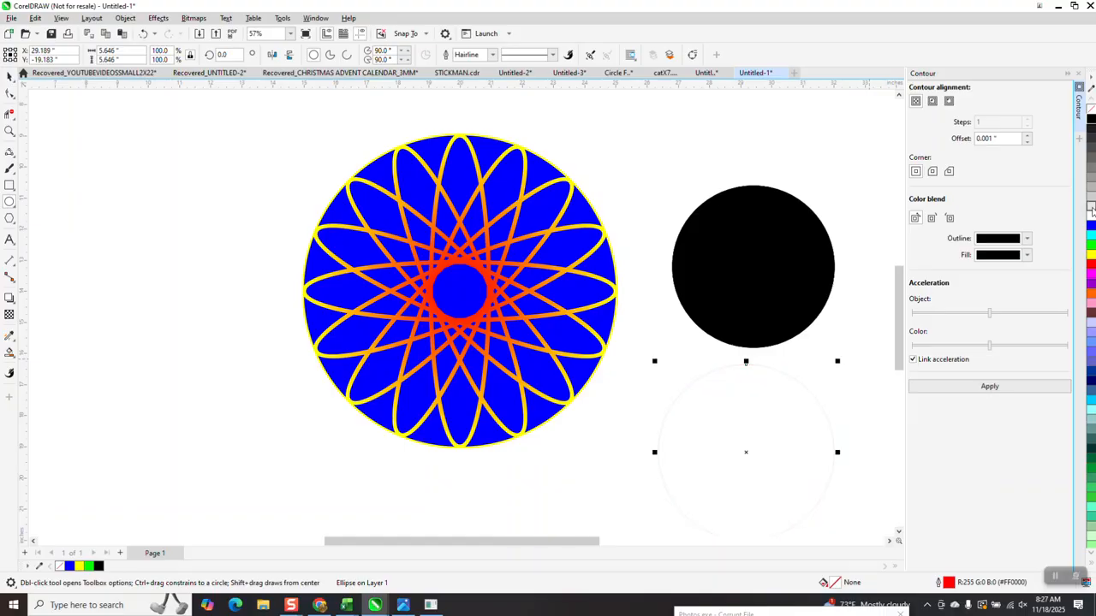
Step: Set the grey circle's outline to 4 pt and contour it to its centre with black at a 0.001 in offset
left_click(492, 54)
left_click(475, 135)
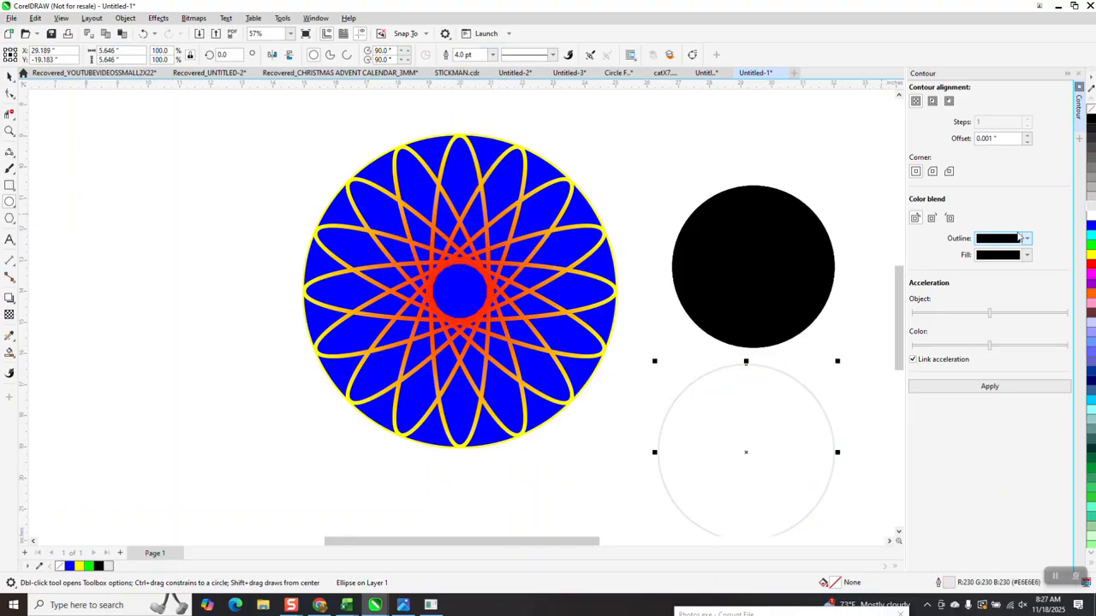
left_click(988, 383)
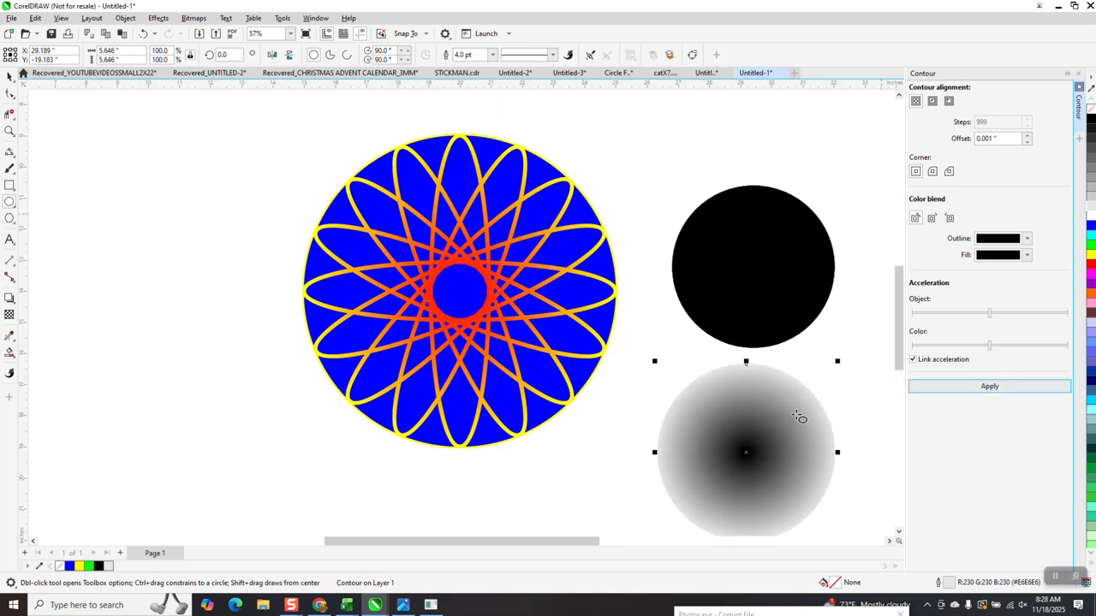
Step: Draw a red-outlined circle about 4.9 in wide to the left of the pattern and contour it to its centre with light grey
left_click(9, 202)
scroll(292, 196, "down", 1)
left_click_drag(292, 196, 175, 310)
left_click(1027, 241)
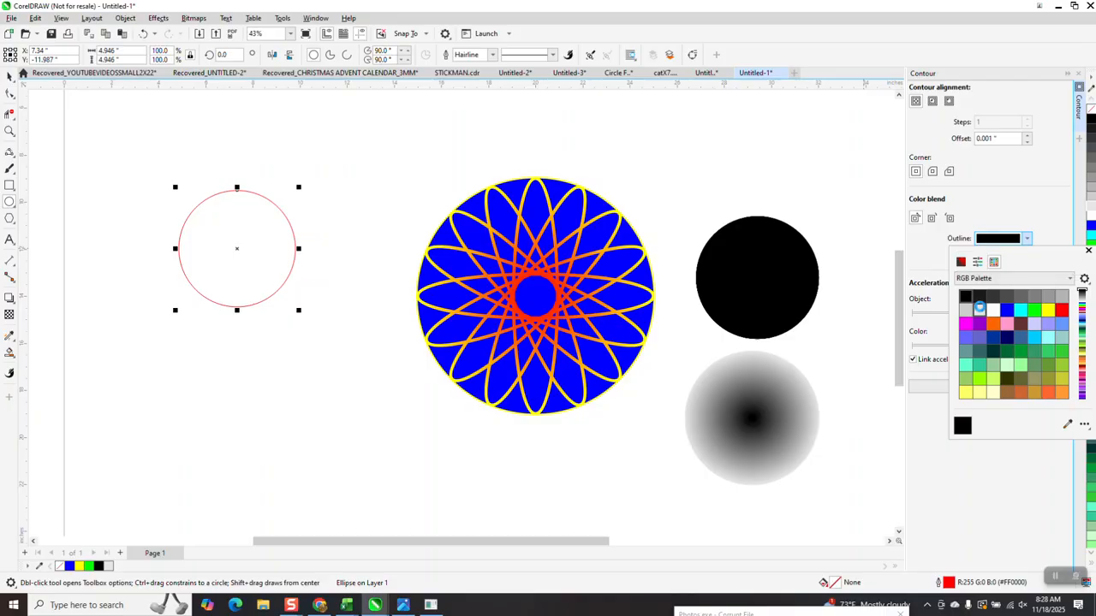
left_click(979, 309)
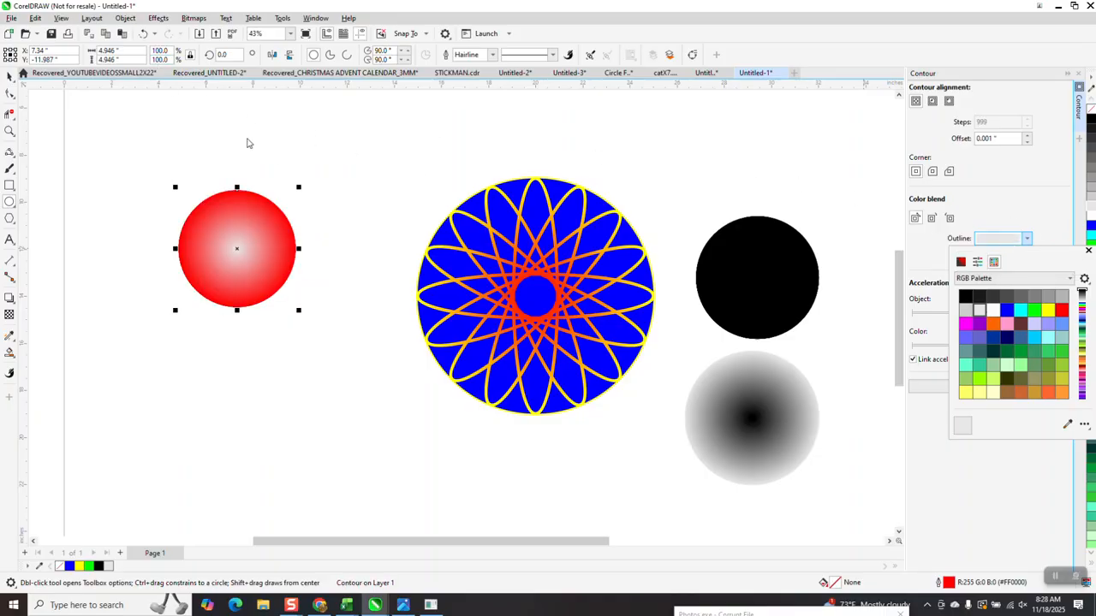
Step: Draw a circle about 5.7 in wide below the red one with a 1 pt black outline and contour it to light grey
left_click(9, 202)
left_click_drag(403, 333, 263, 471)
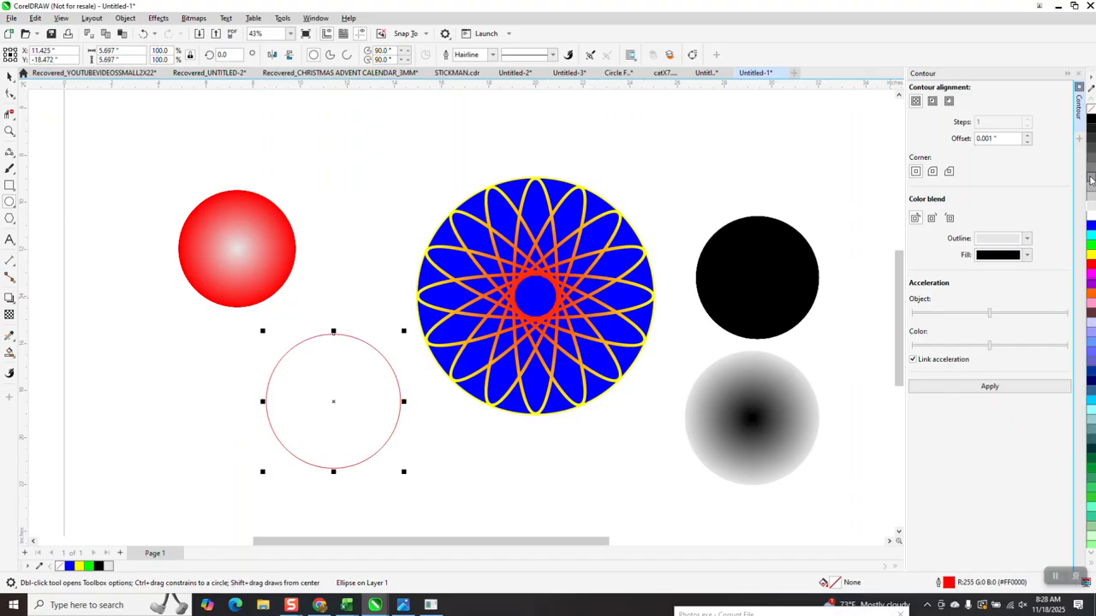
right_click(1091, 120)
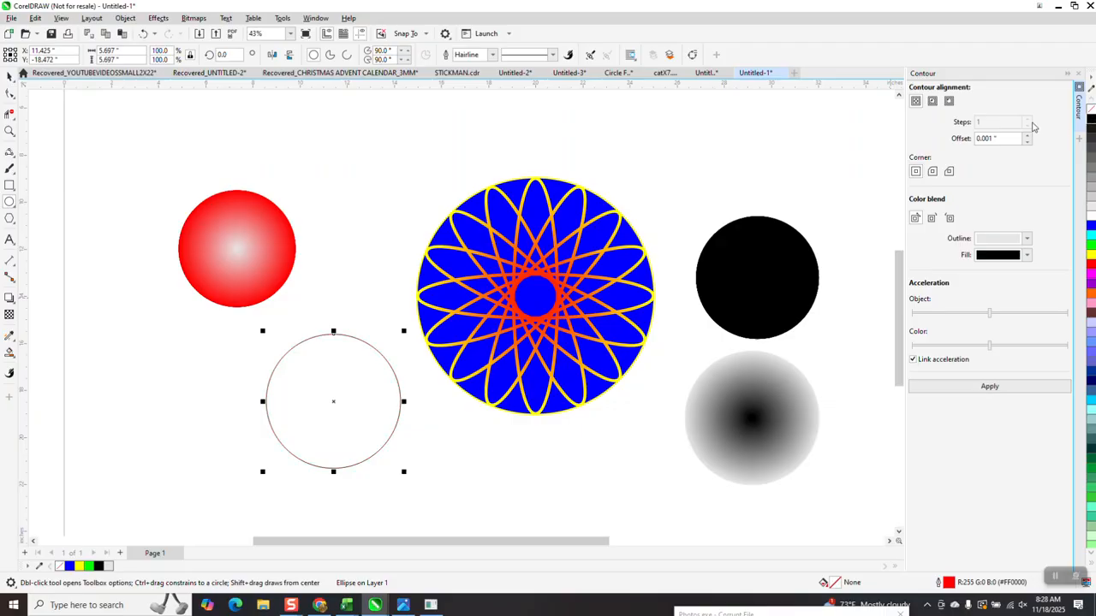
left_click(492, 54)
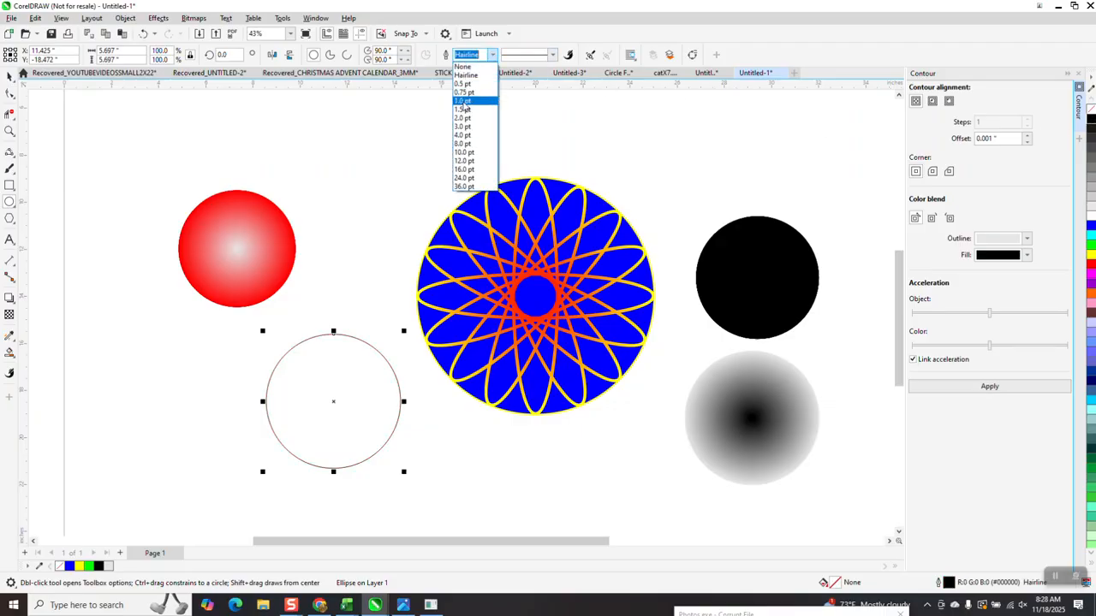
left_click(465, 104)
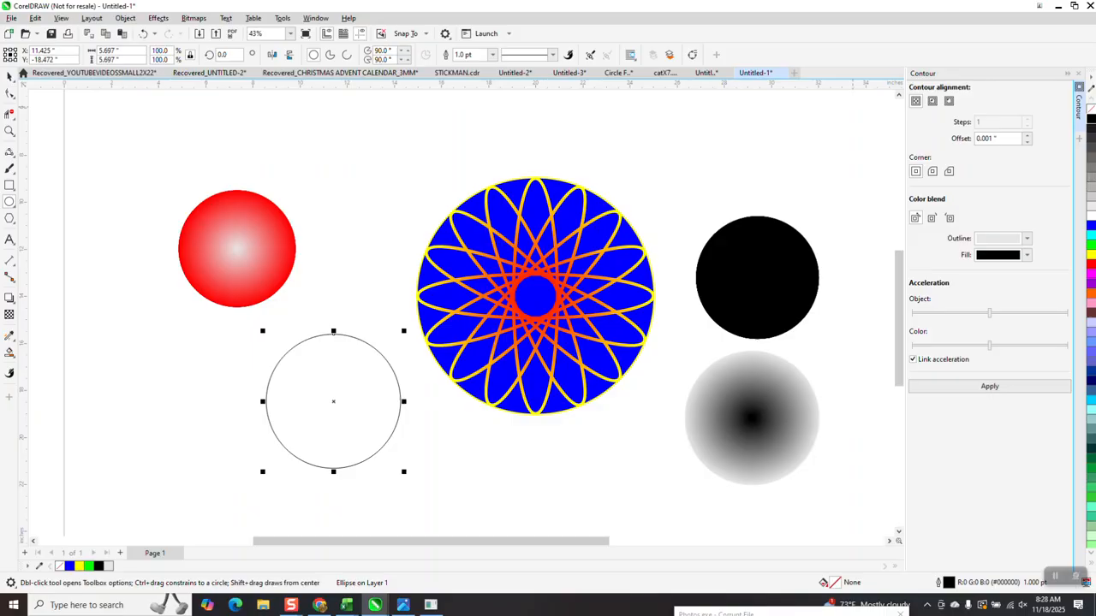
left_click(989, 386)
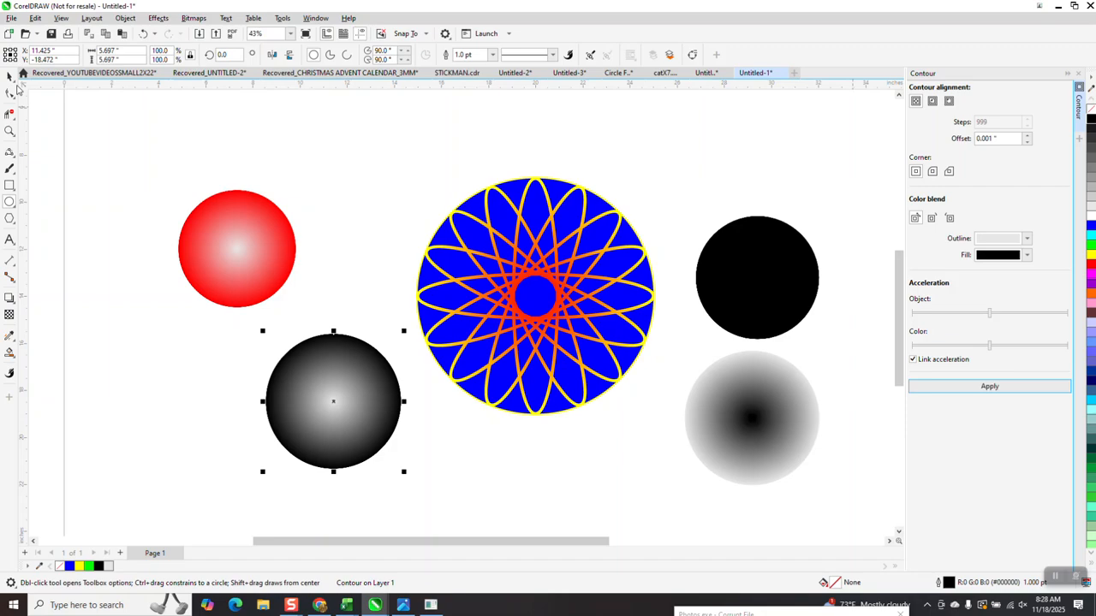
Step: Move the grey-edged gradient circle from beneath the solid black circle to directly beside the black-edged gradient circle
left_click_drag(771, 421, 263, 370)
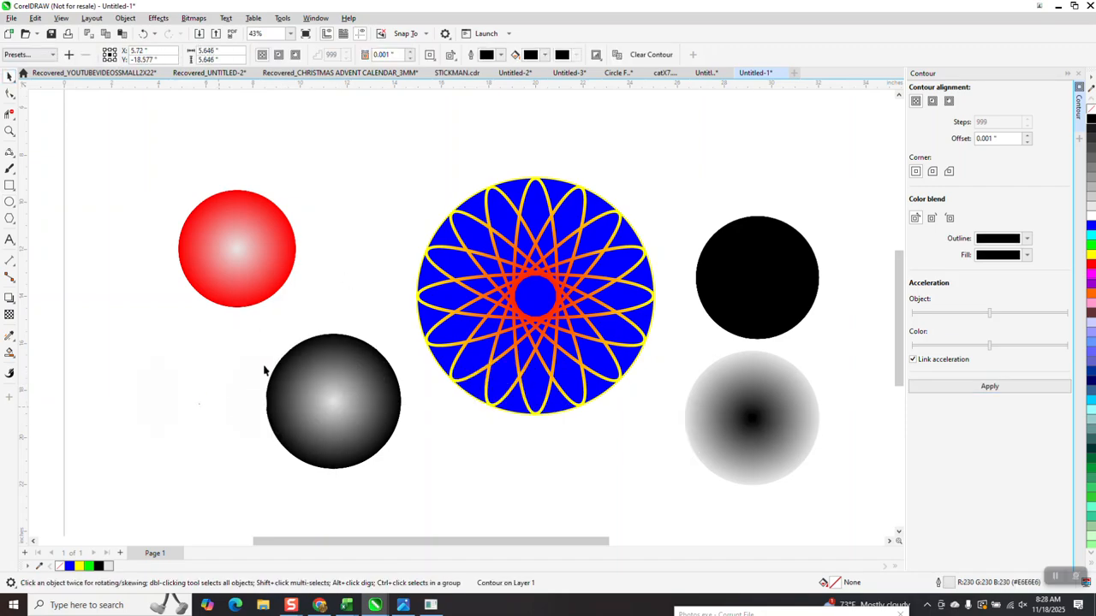
left_click_drag(297, 332, 296, 332)
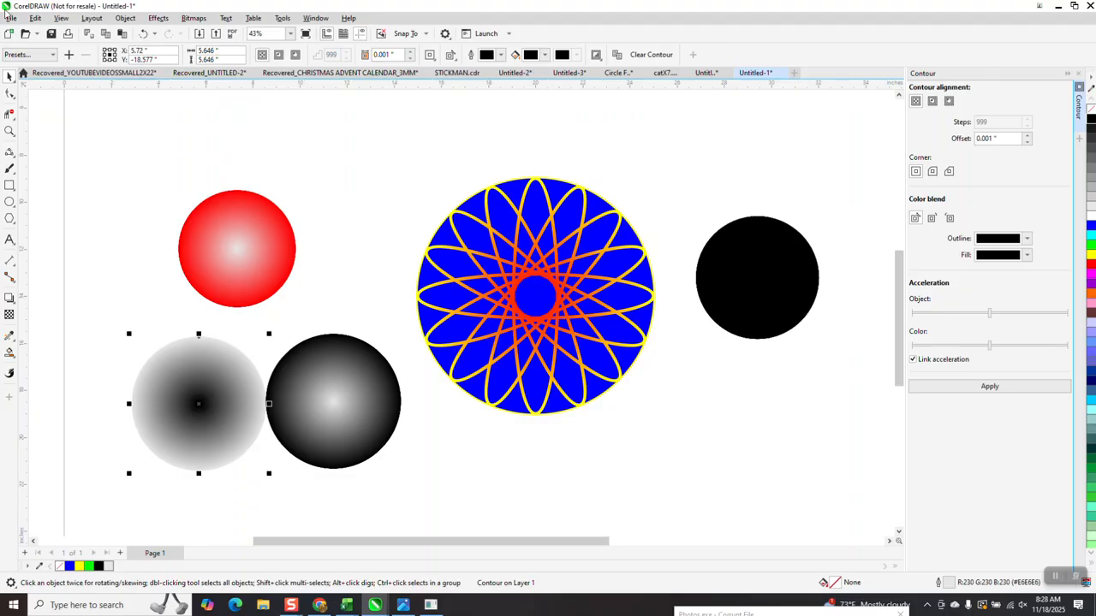
Step: Compare the two black-and-grey gradient circles up close and examine the gradient lines of the spirograph pattern
left_click(10, 131)
left_click_drag(90, 296, 489, 504)
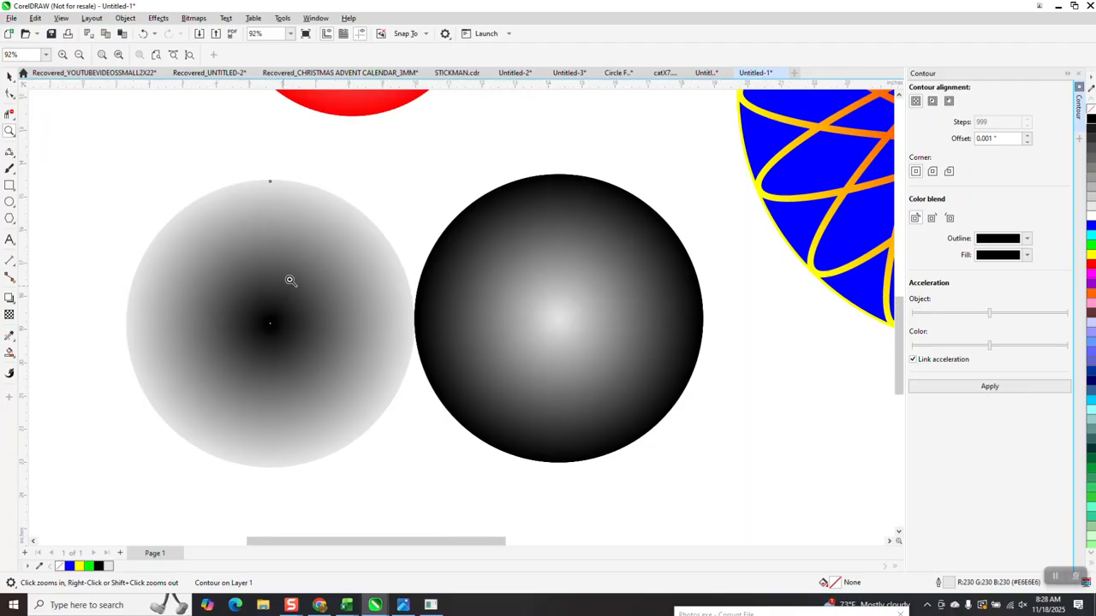
scroll(290, 281, "down", 1)
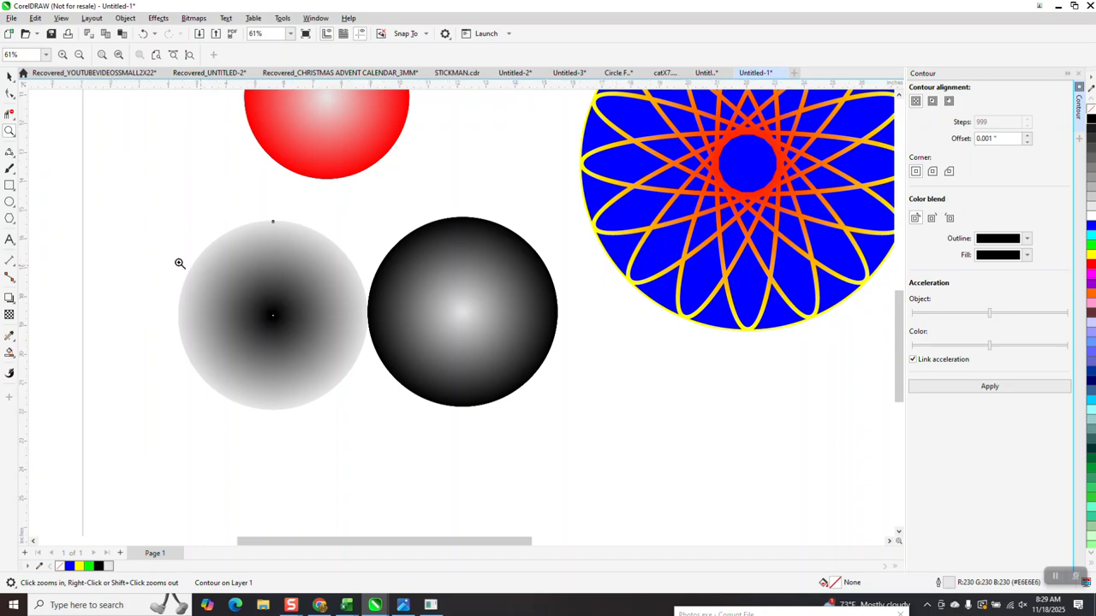
right_click(272, 221)
left_click(10, 76)
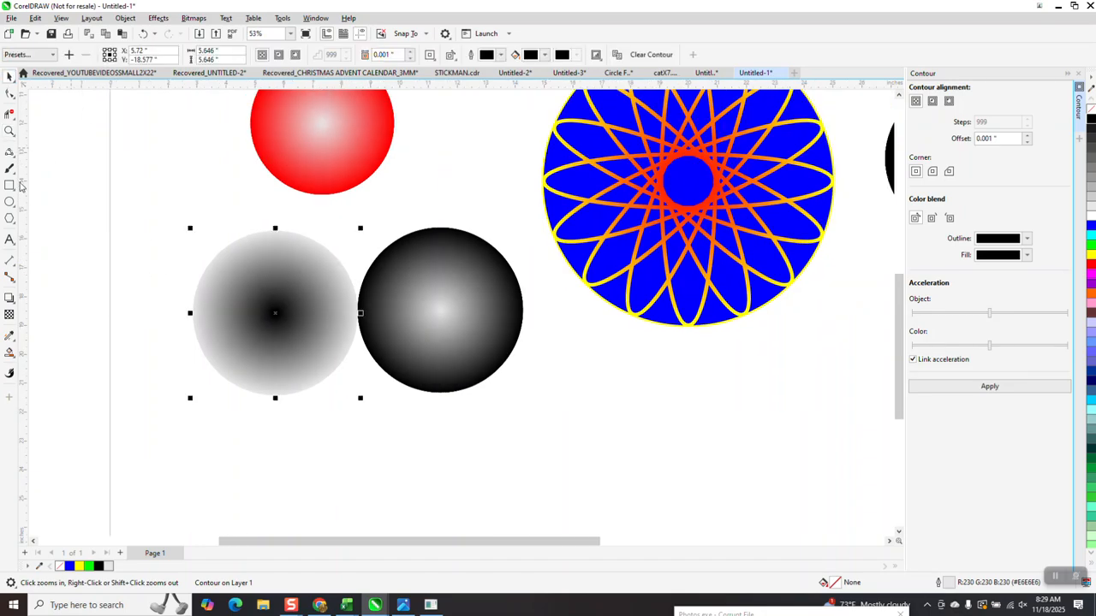
left_click(9, 133)
right_click(495, 357)
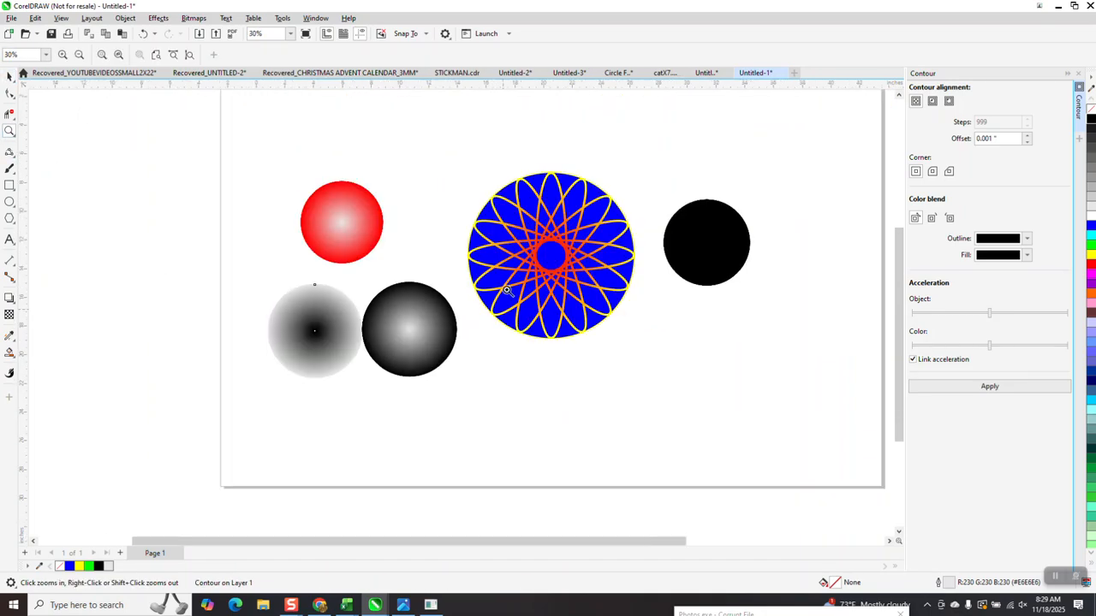
left_click_drag(459, 161, 629, 348)
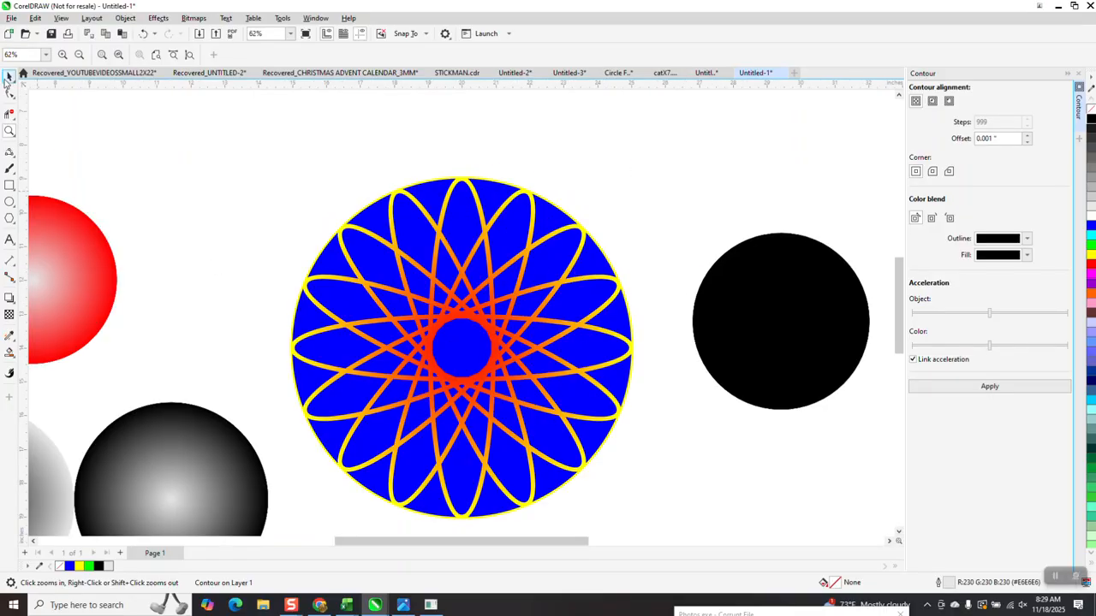
left_click(11, 77)
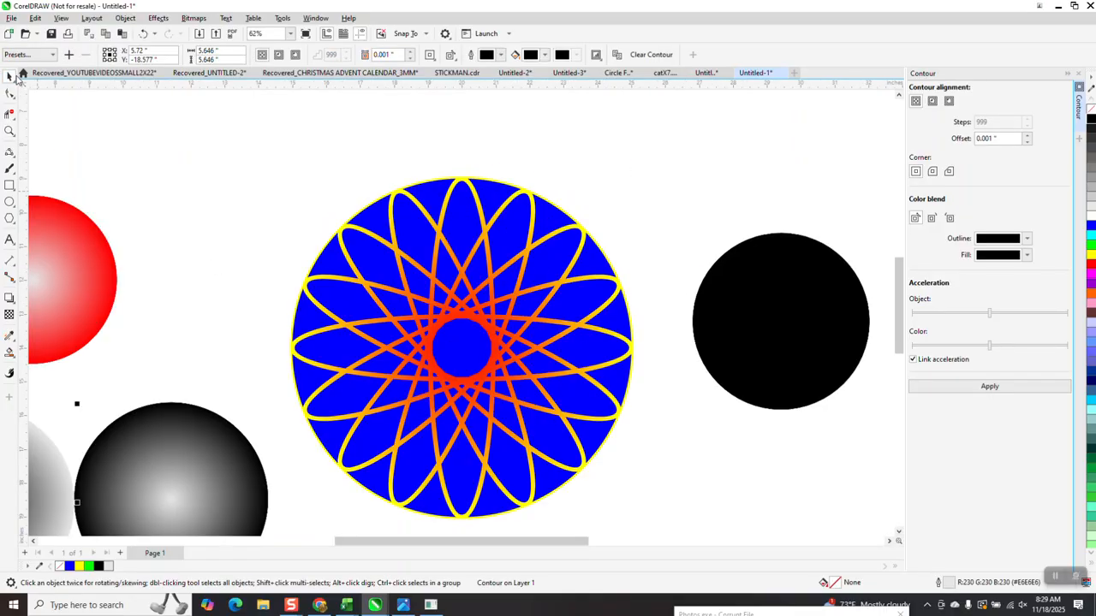